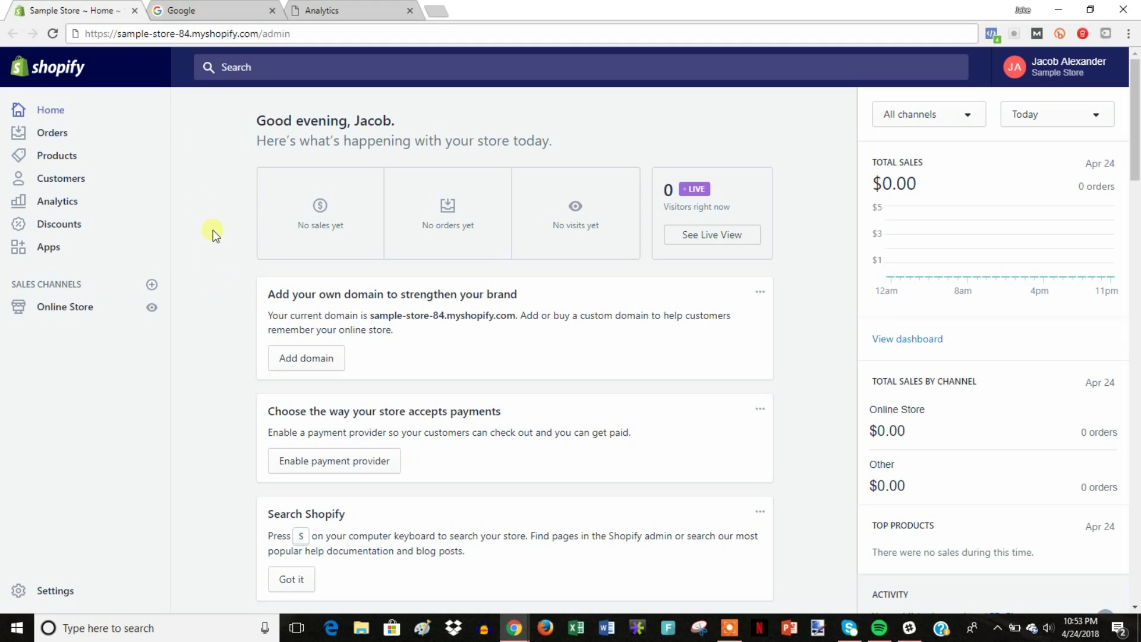
Step: Search Google for analytics and open the Google Analytics Solutions page
left_click(208, 10)
key("Return")
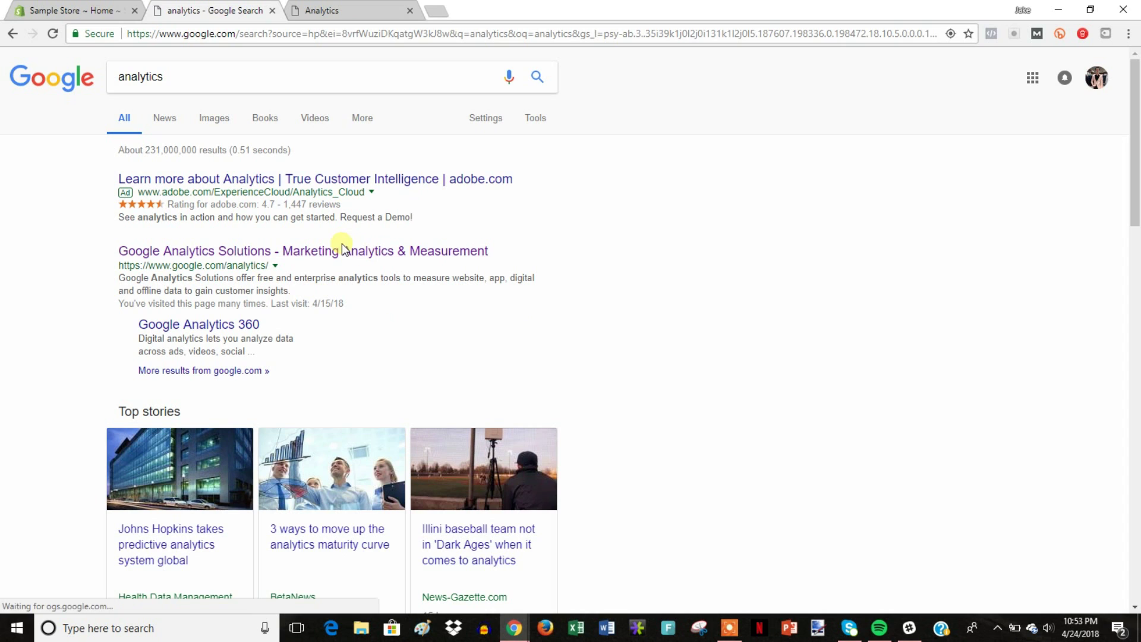
left_click(342, 249)
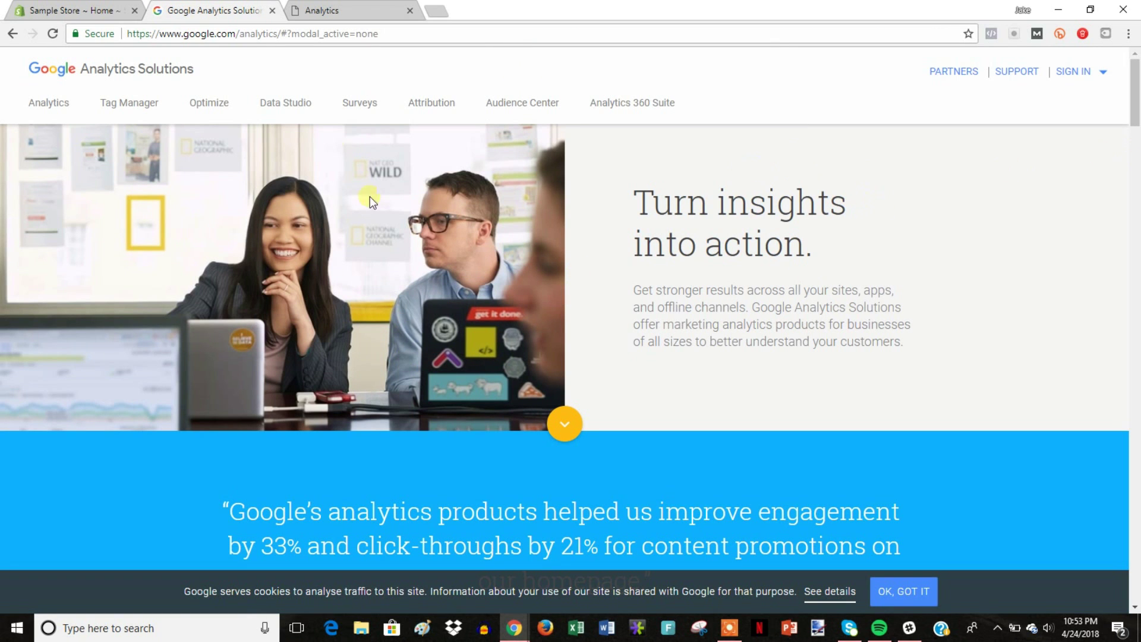
Step: Choose Analytics from the Solutions page's SIGN IN product menu
left_click(1103, 72)
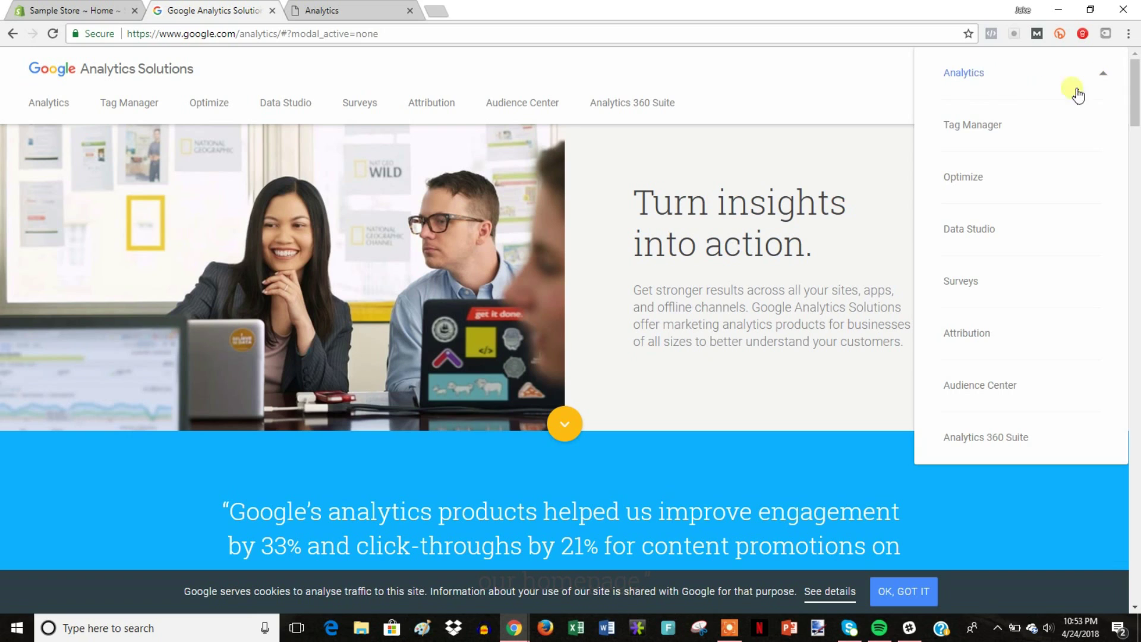
left_click(872, 151)
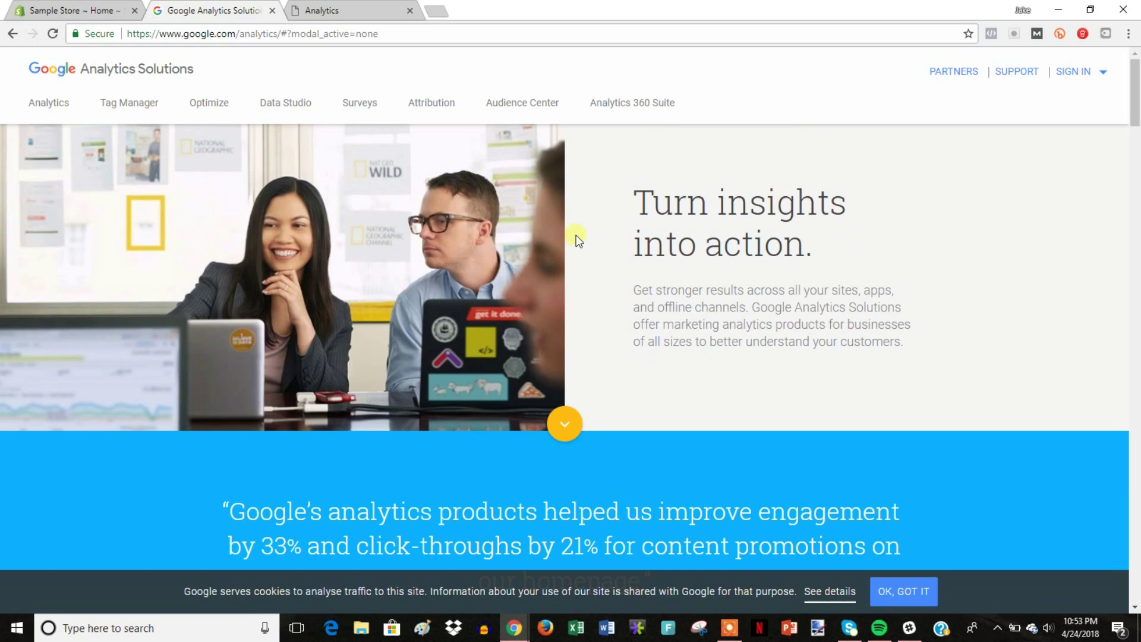
left_click(343, 11)
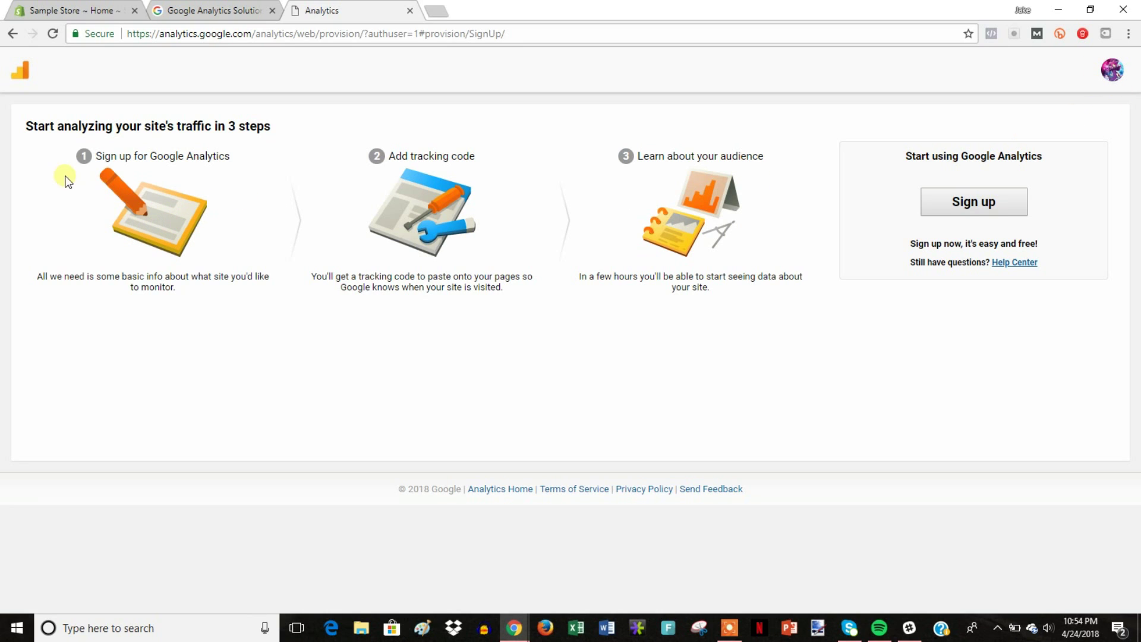
left_click(229, 11)
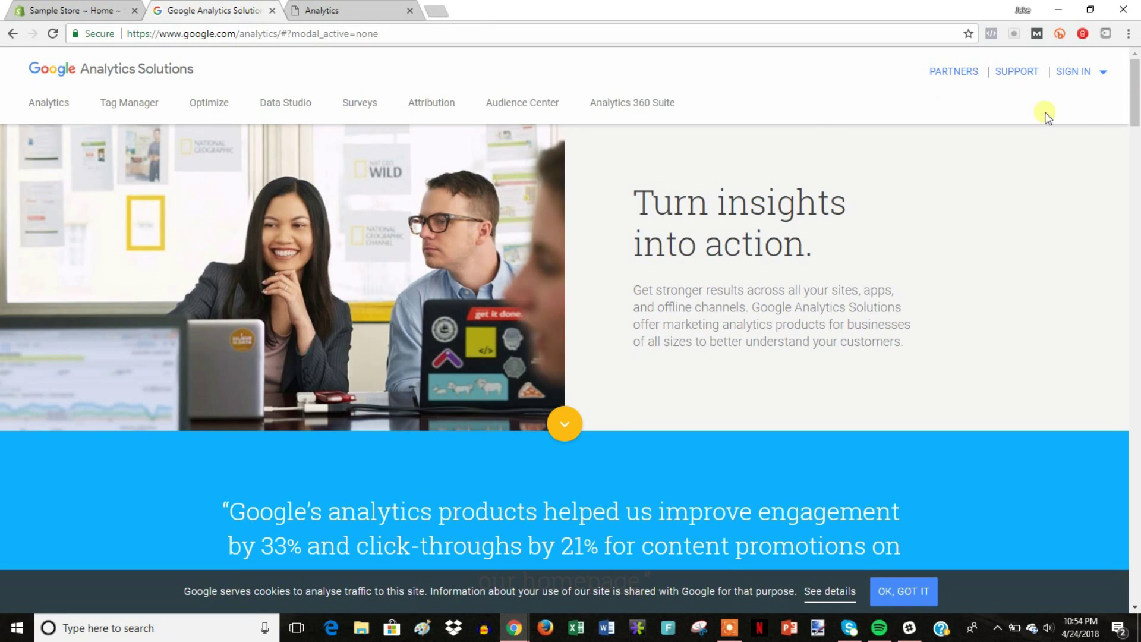
left_click(1101, 79)
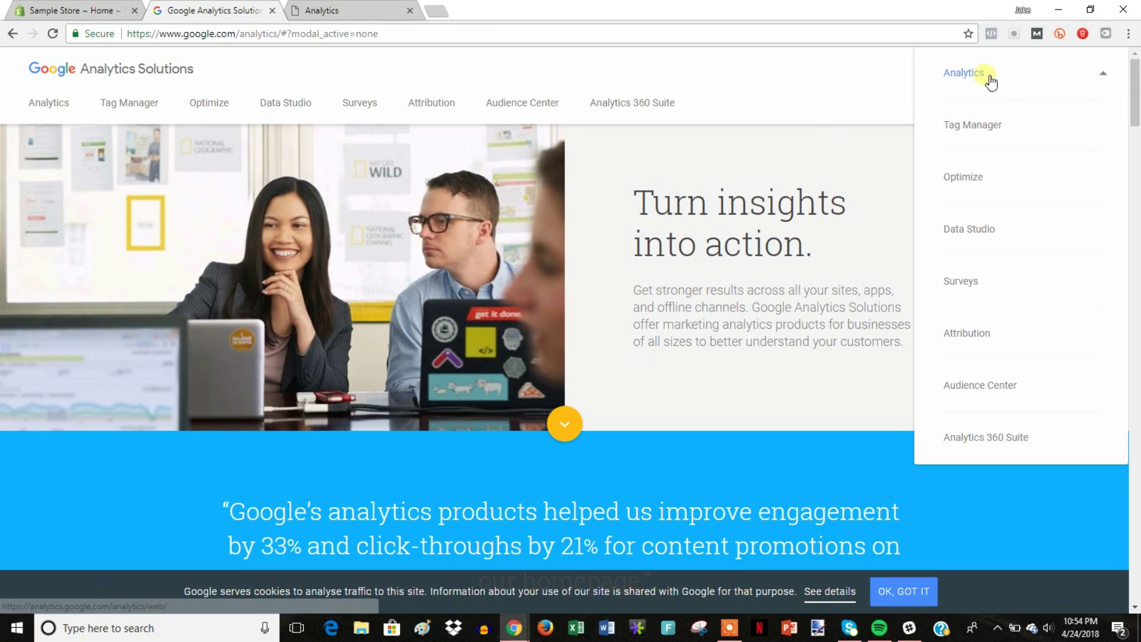
left_click(844, 152)
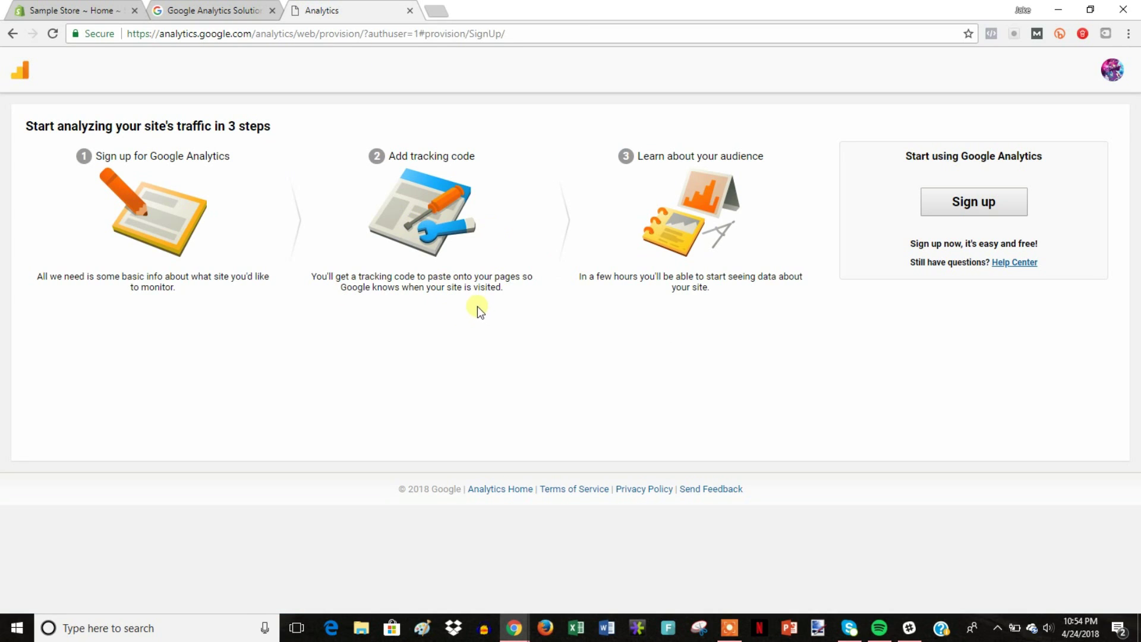
Step: Start sign-up and fill the new account form with Website Name 'Sample Store'
left_click(983, 202)
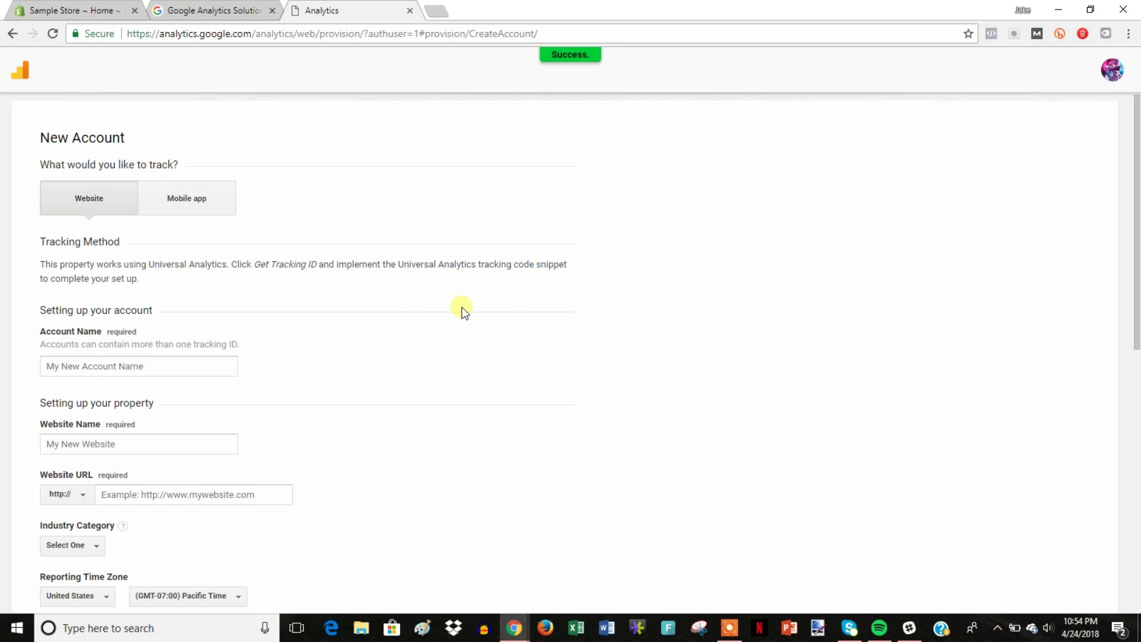
scroll(455, 300, "down", 1)
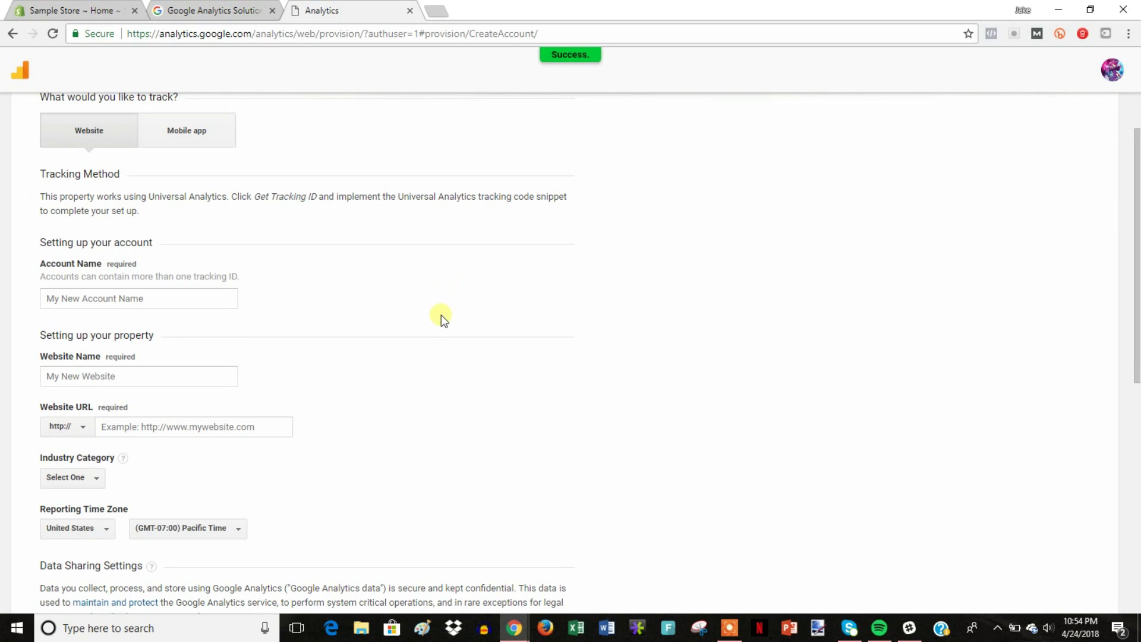
scroll(441, 316, "down", 1)
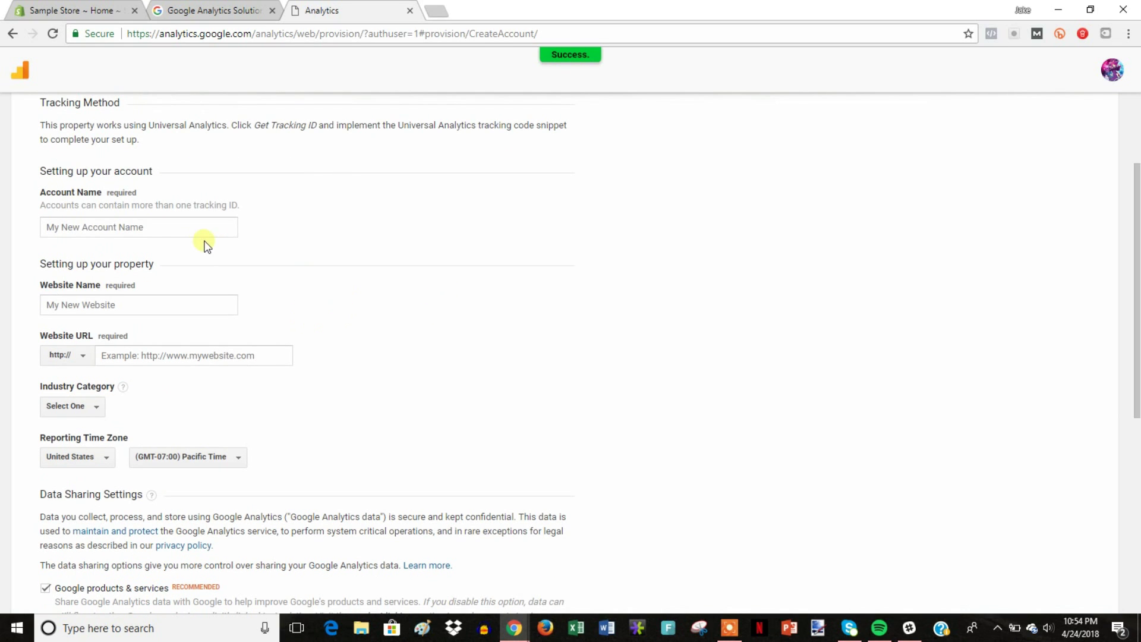
left_click(143, 233)
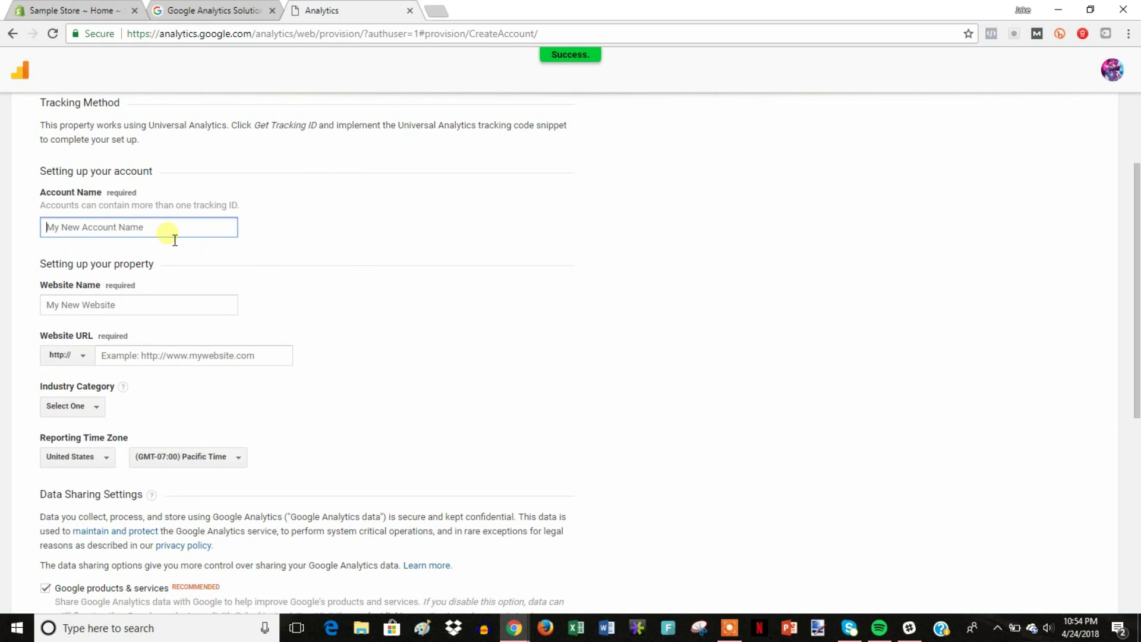
type("Sample Store")
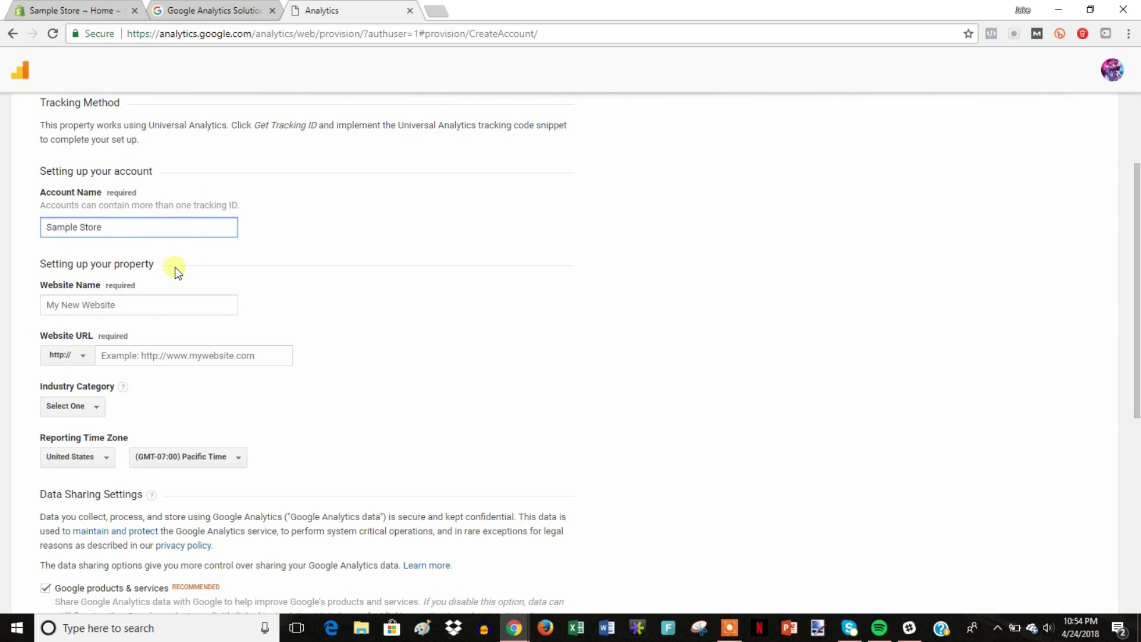
left_click(143, 304)
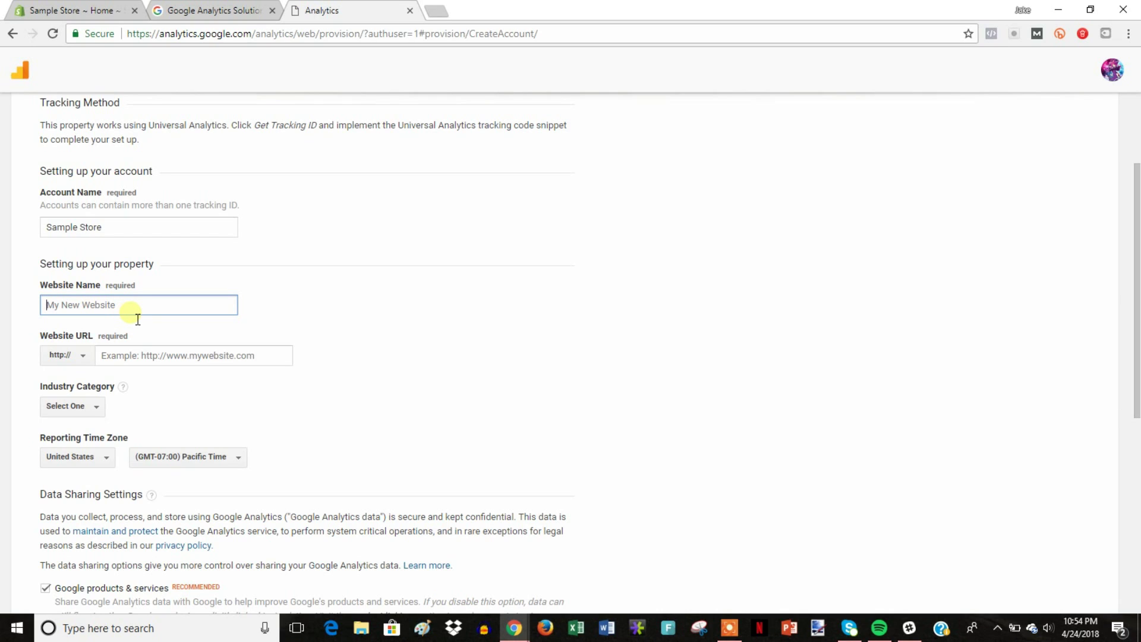
type("Sample Store")
left_click(297, 316)
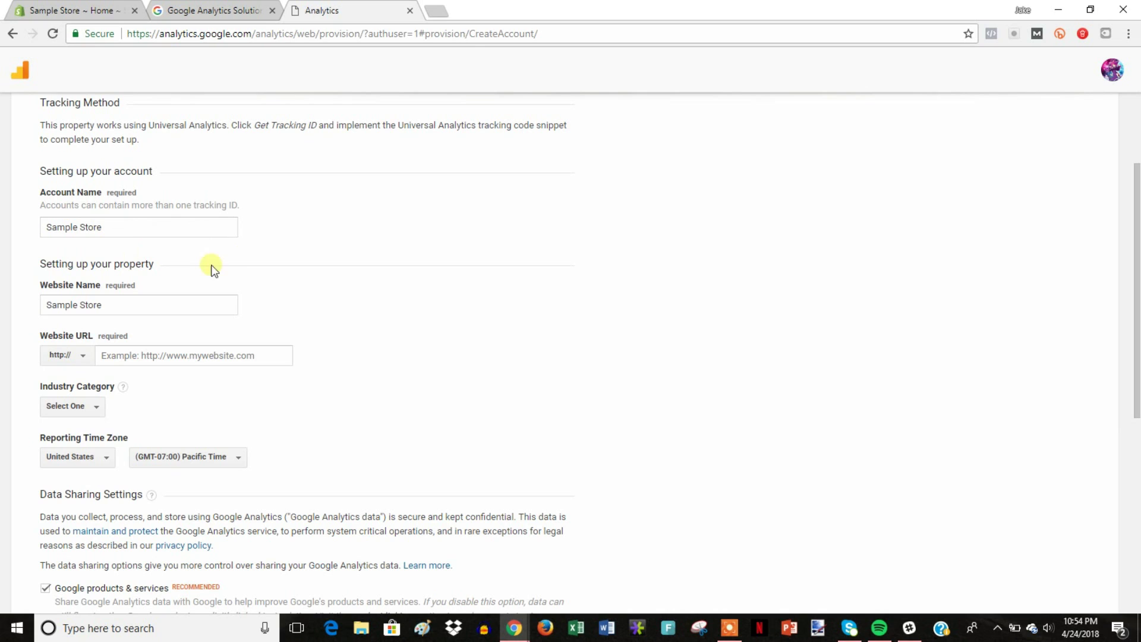
Step: Change the Account Name to 'my account', then go to the Website URL field
scroll(378, 321, "down", 1)
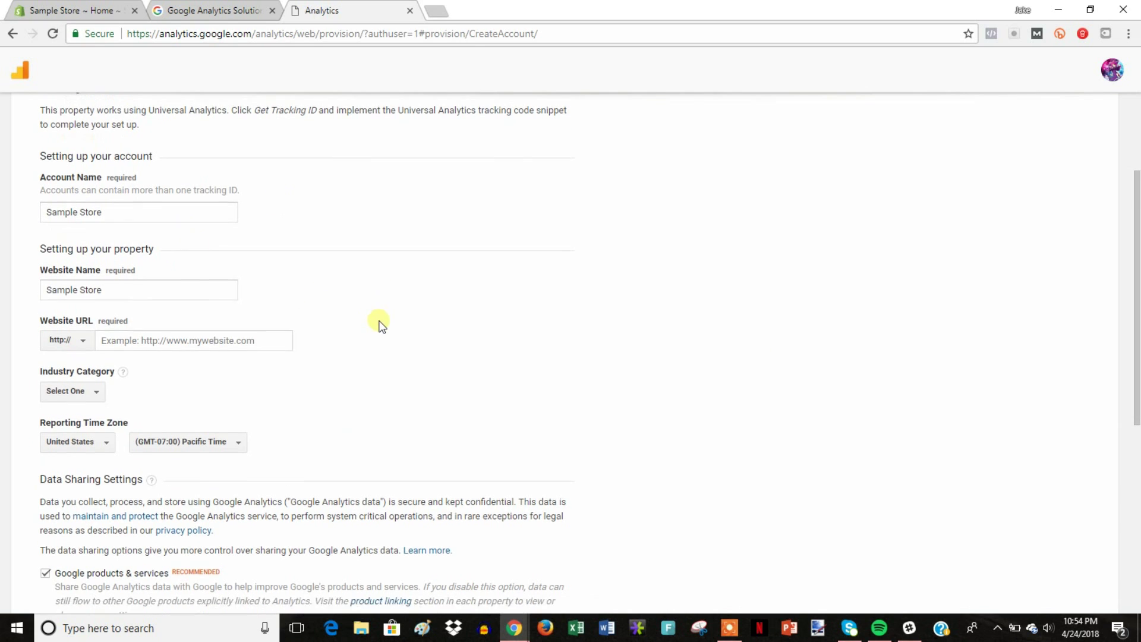
left_click_drag(127, 158, 28, 145)
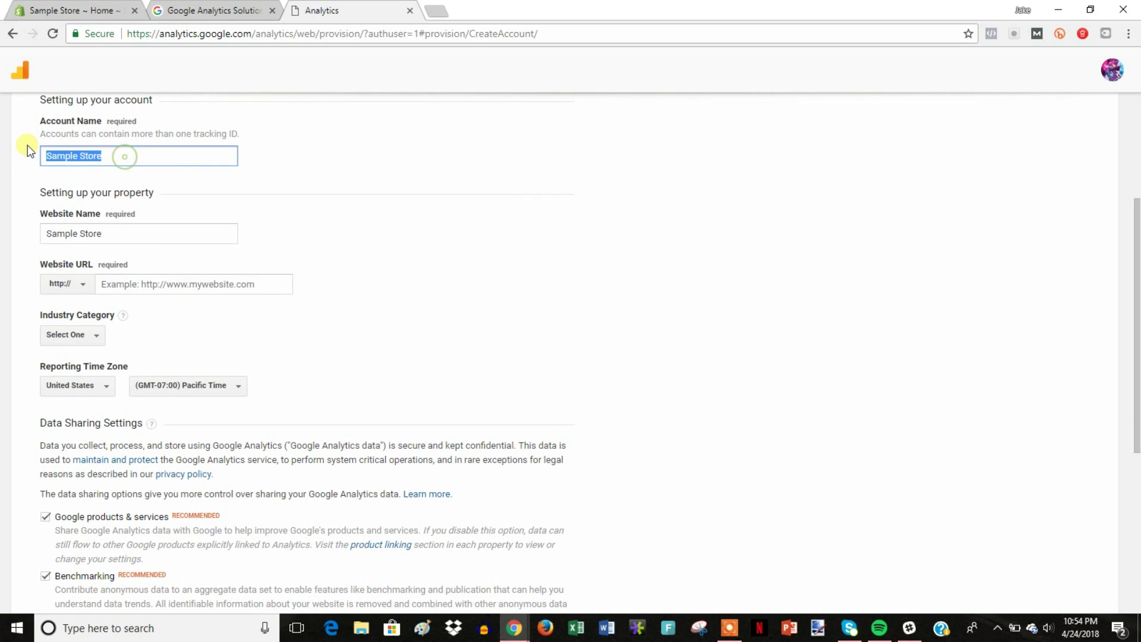
type("my account")
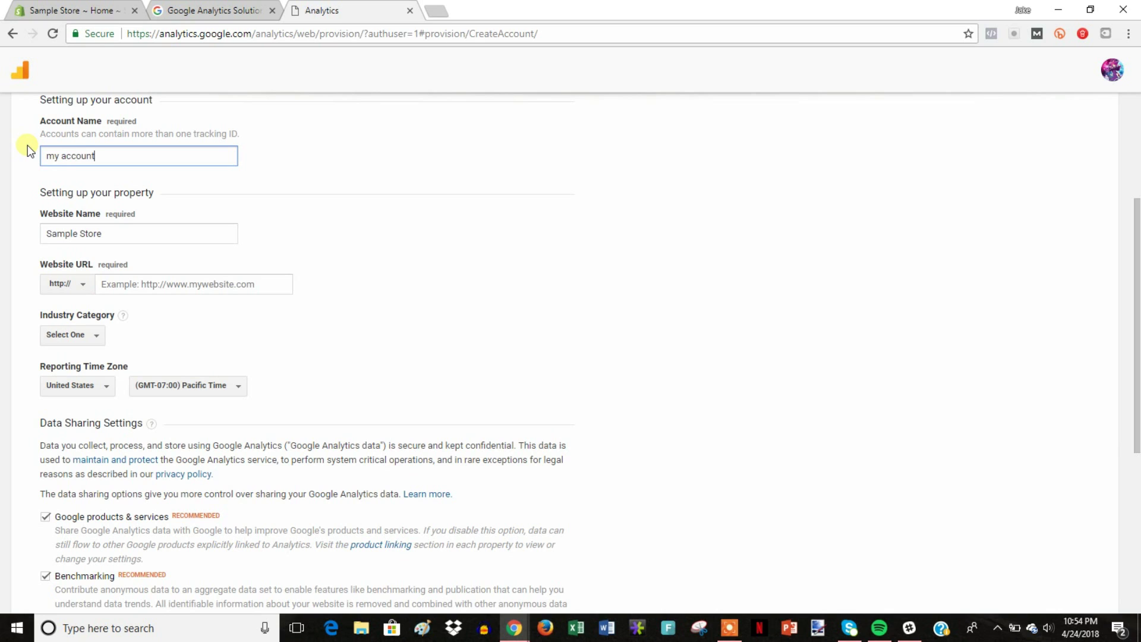
left_click(323, 279)
scroll(339, 310, "down", 1)
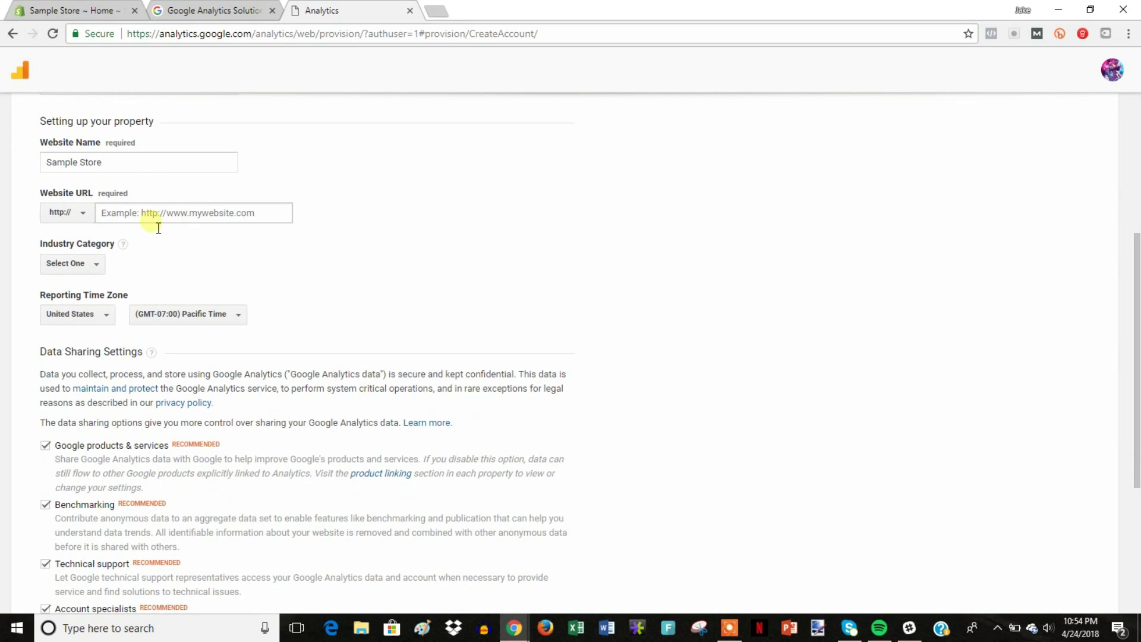
scroll(278, 295, "up", 1)
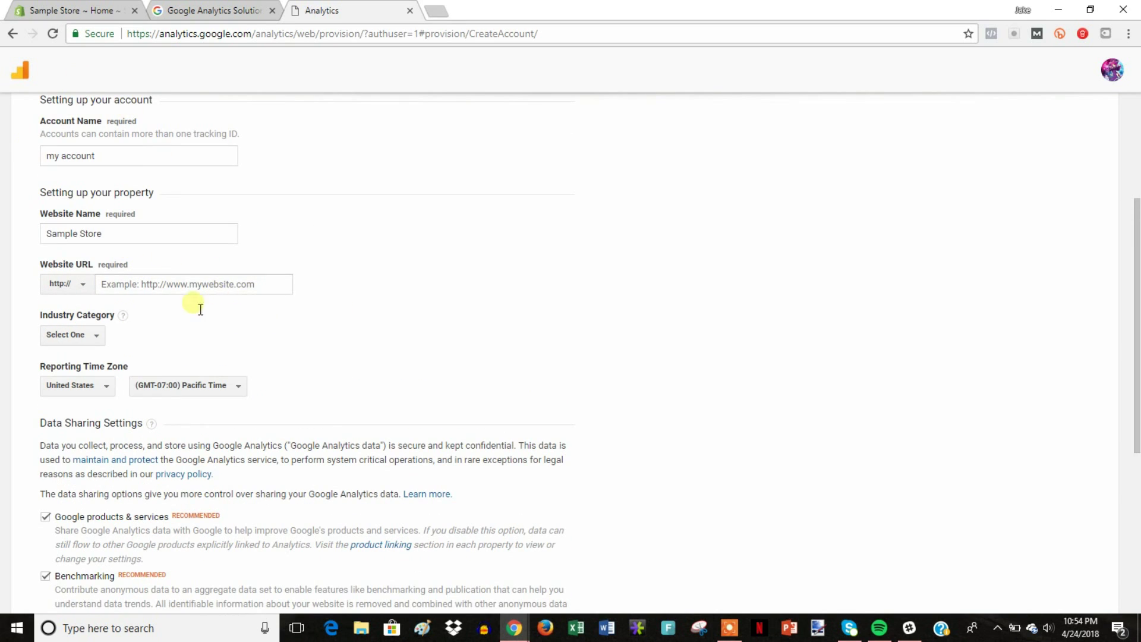
left_click(155, 285)
left_click(77, 11)
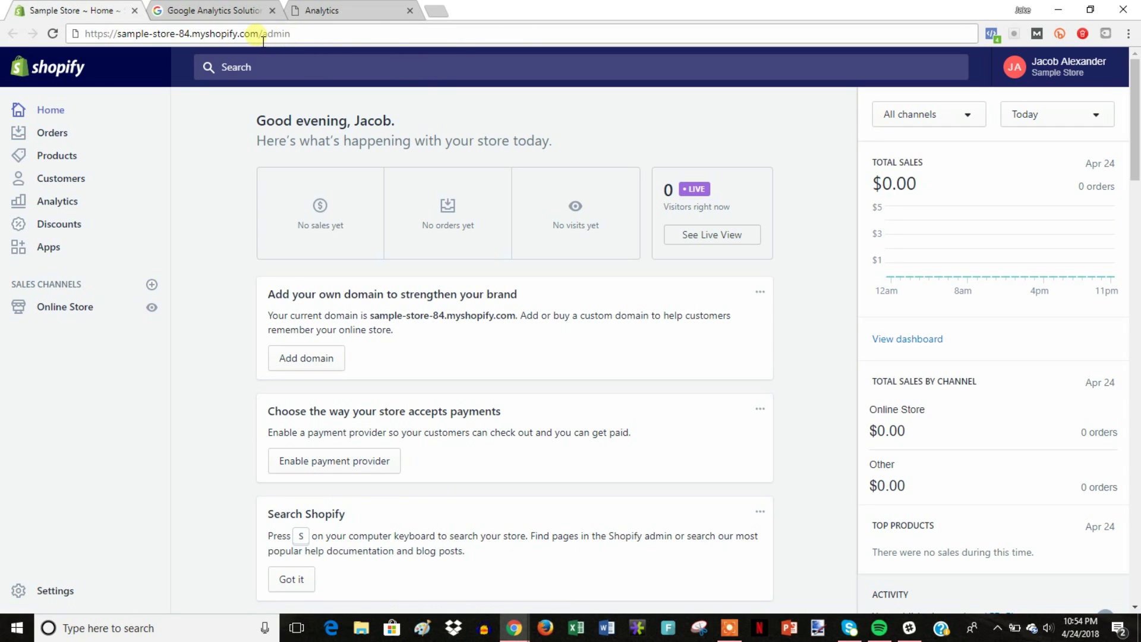
left_click_drag(260, 34, 118, 36)
key("ctrl+c")
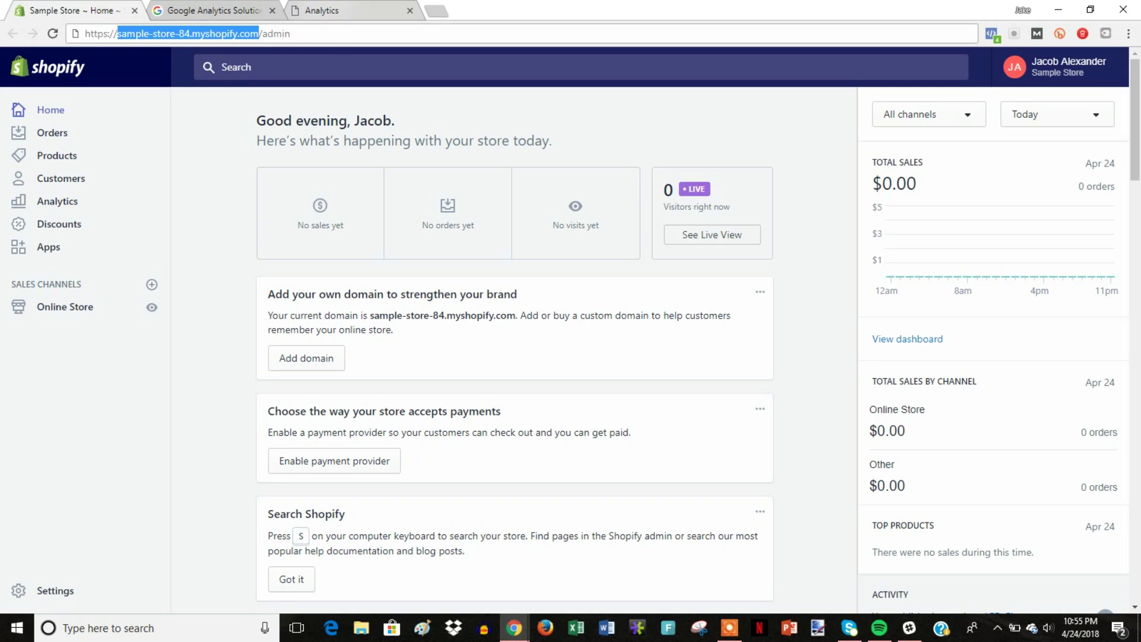
left_click(357, 10)
left_click(148, 284)
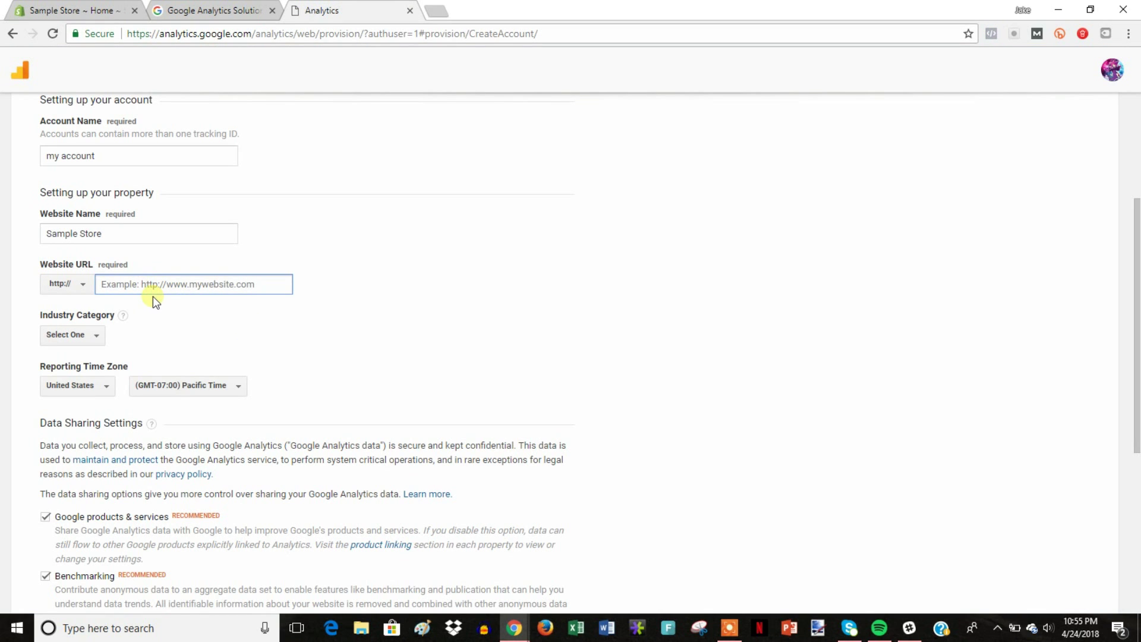
key("ctrl+v")
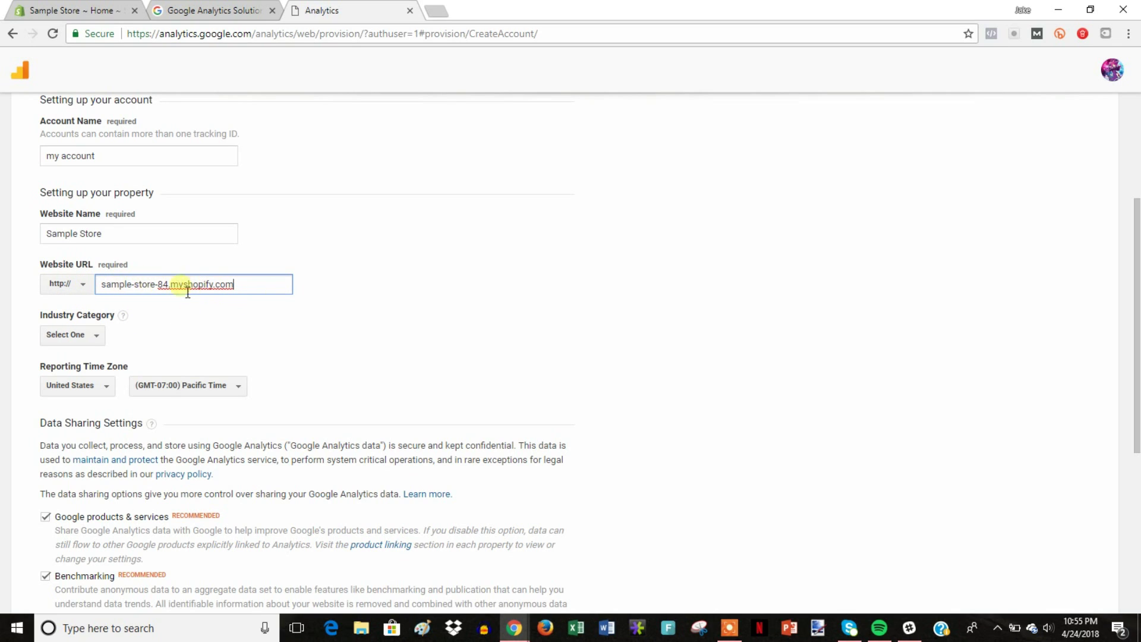
left_click(83, 288)
left_click(93, 328)
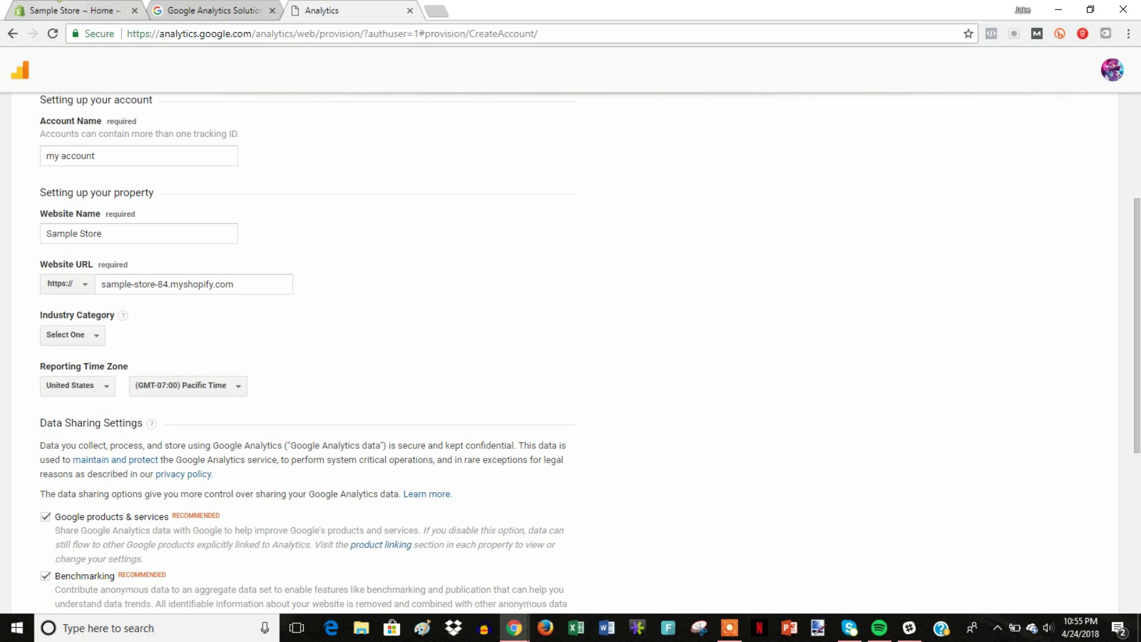
key("ctrl+1")
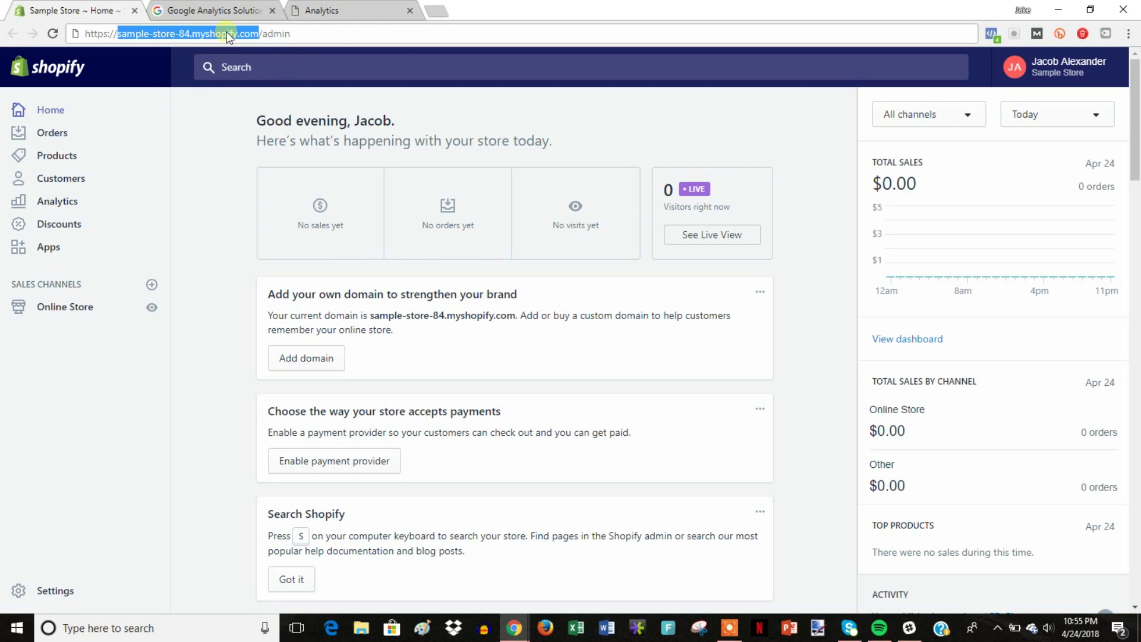
left_click(333, 10)
scroll(325, 315, "down", 1)
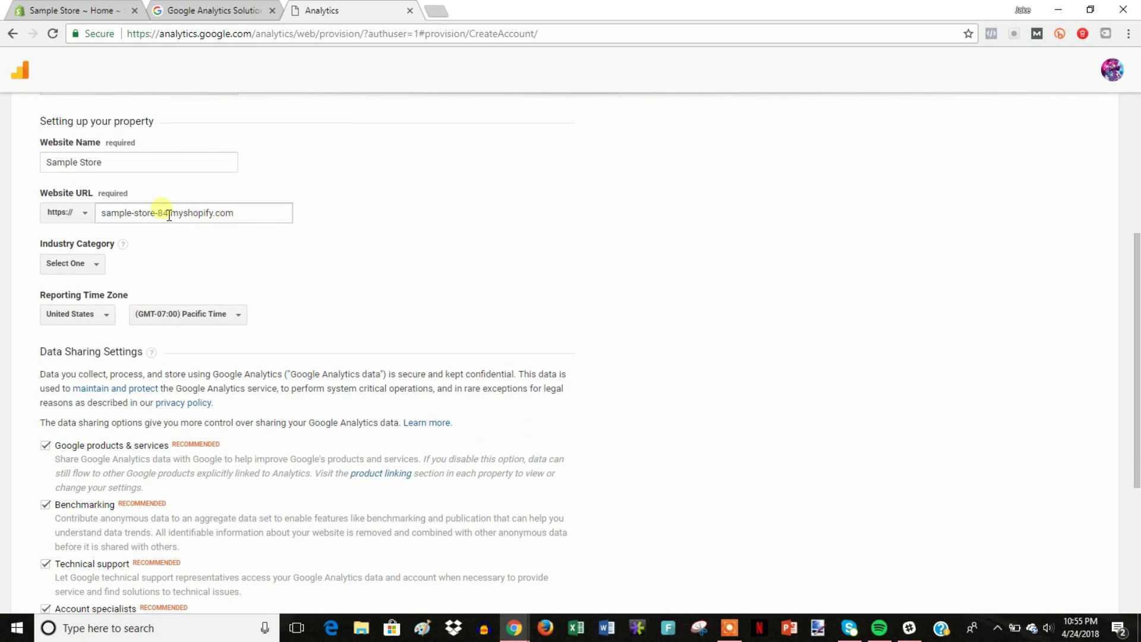
scroll(420, 287, "down", 1)
Step: Set Industry Category to Shopping and the reporting time zone to Central Time
left_click(101, 196)
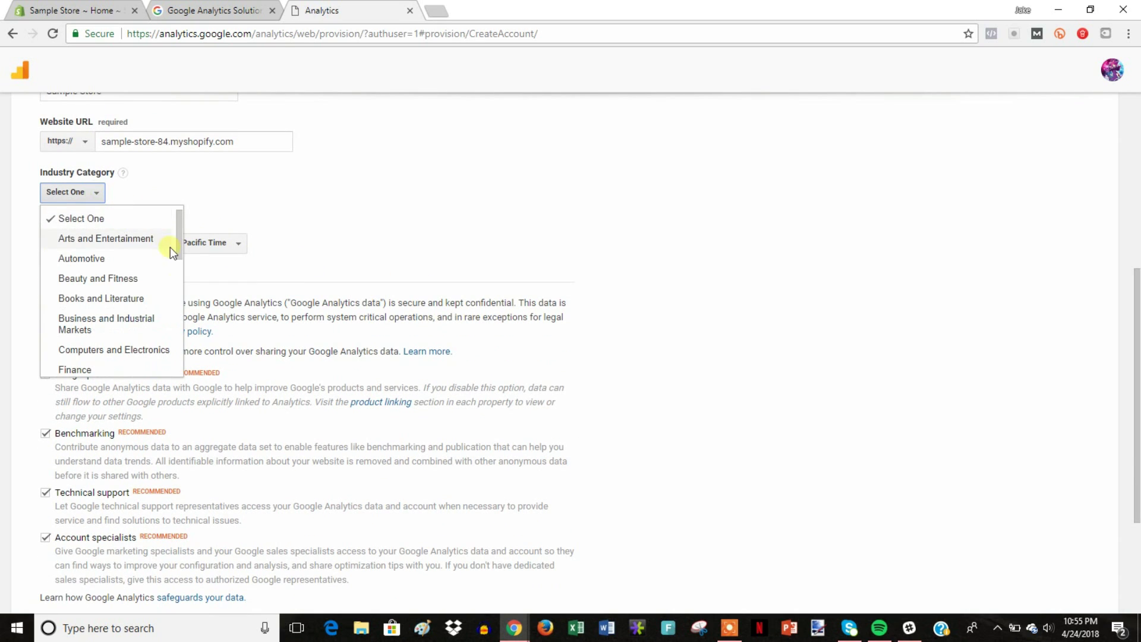
scroll(147, 270, "down", 1)
scroll(148, 271, "down", 5)
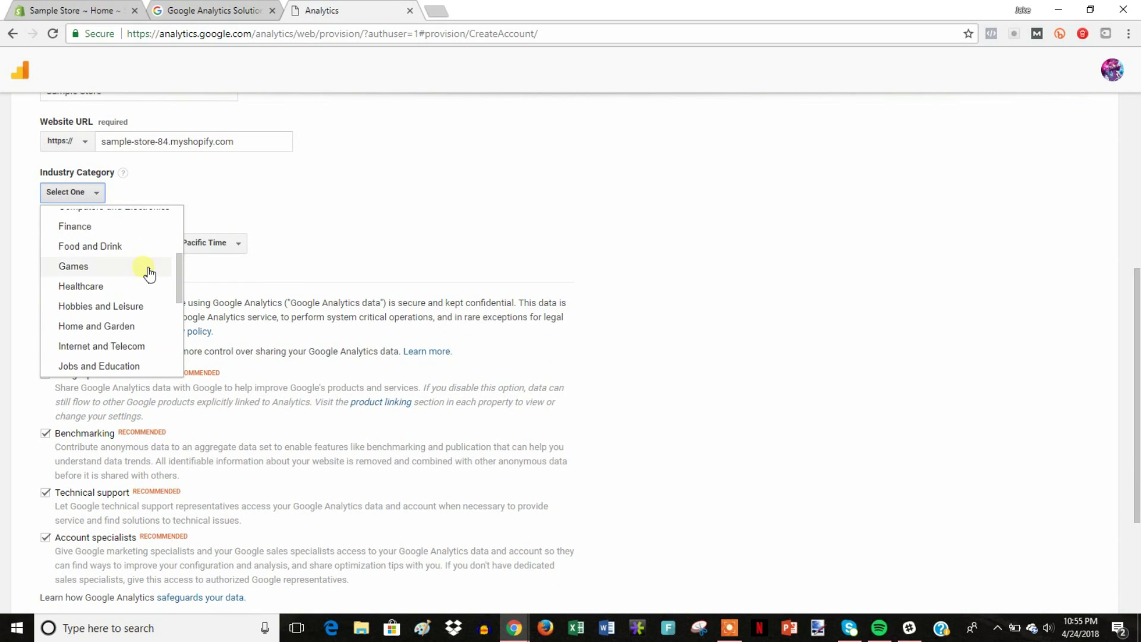
left_click(117, 332)
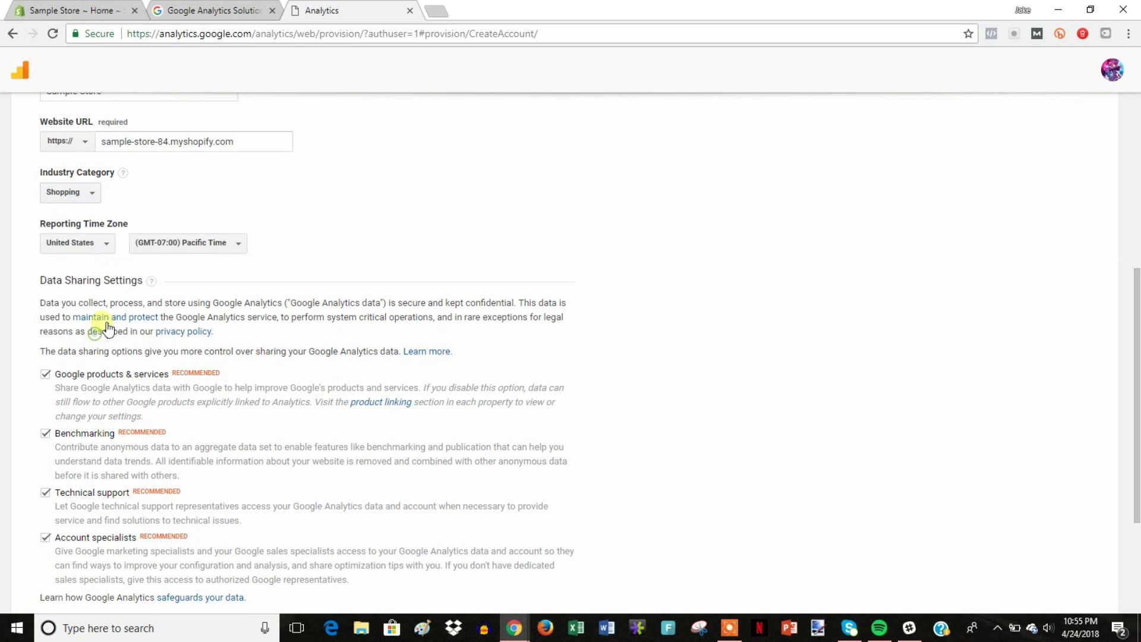
left_click(217, 245)
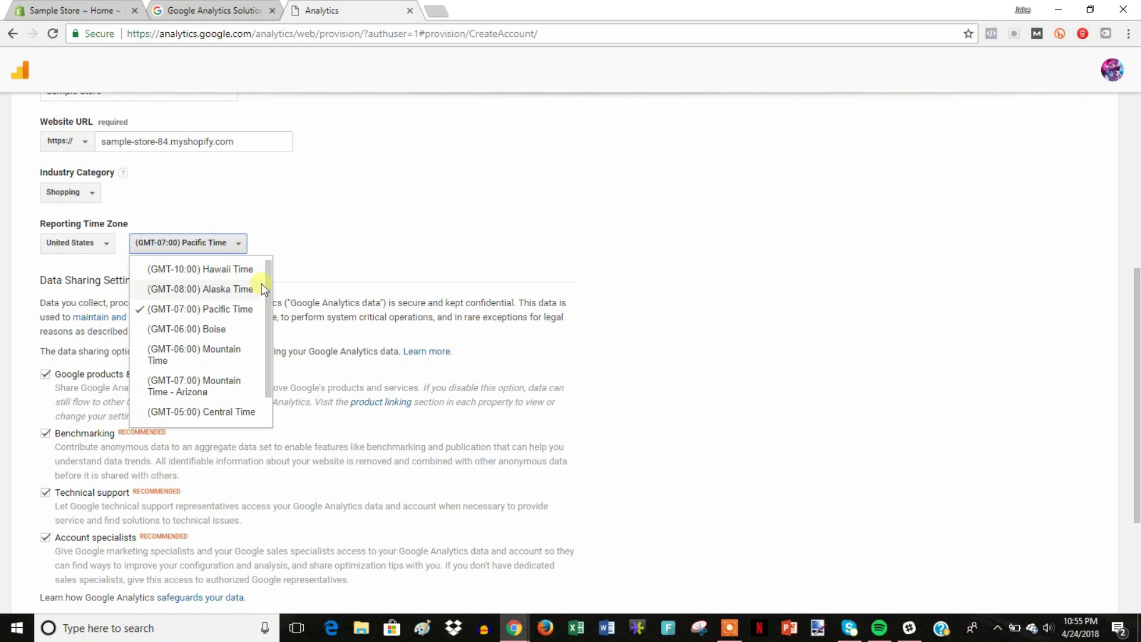
left_click(211, 411)
Step: Request the tracking ID and accept the GDPR data processing terms
scroll(598, 302, "down", 3)
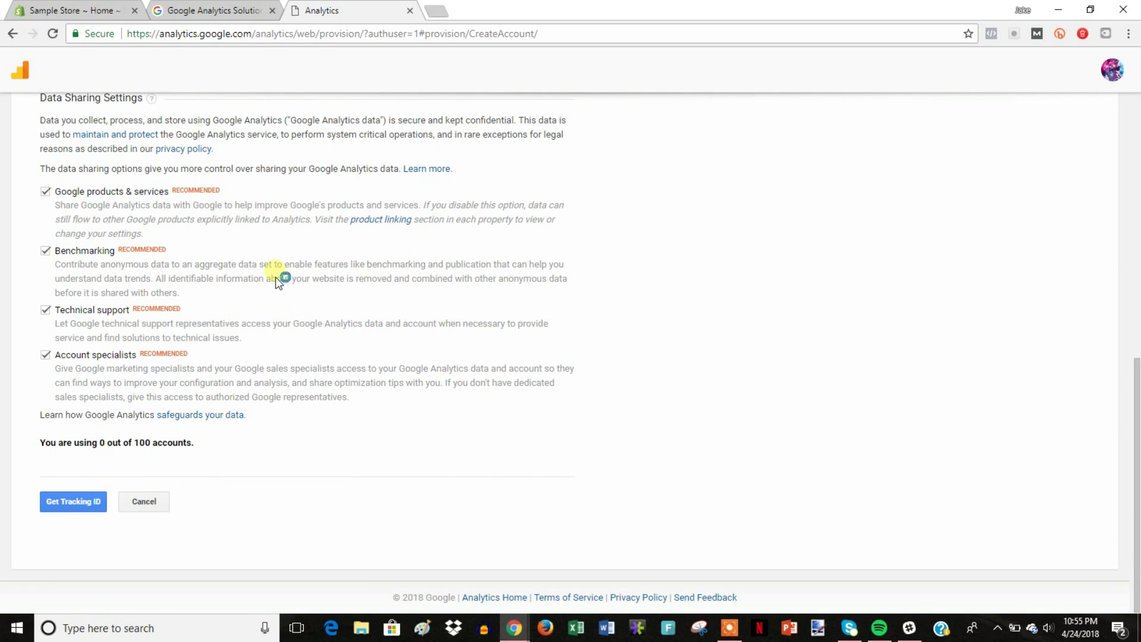
left_click(82, 505)
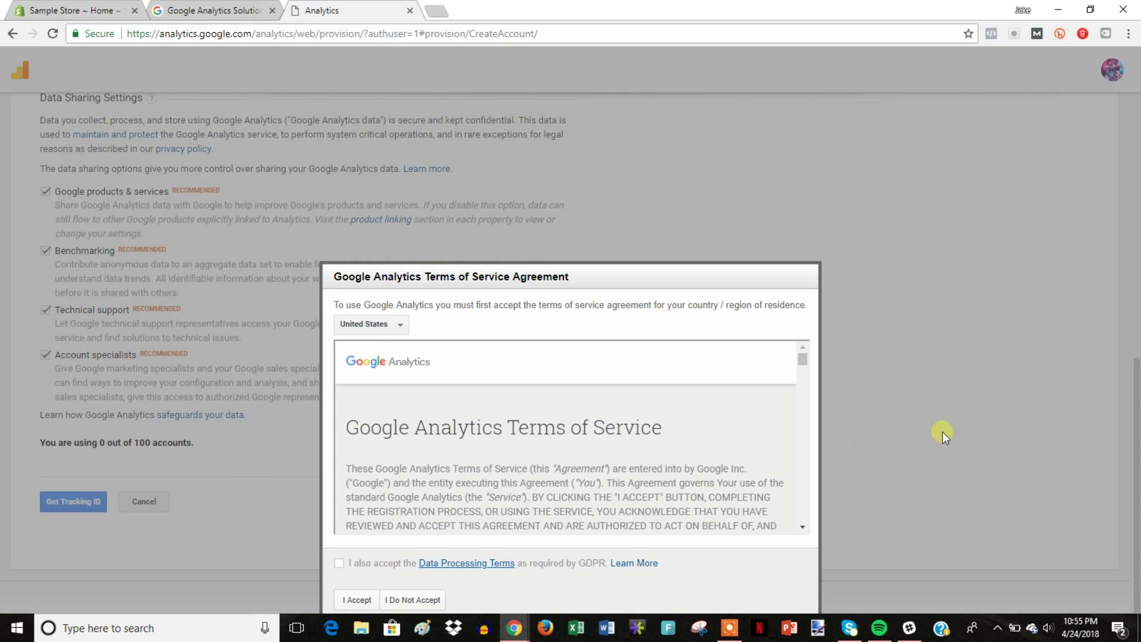
left_click(338, 563)
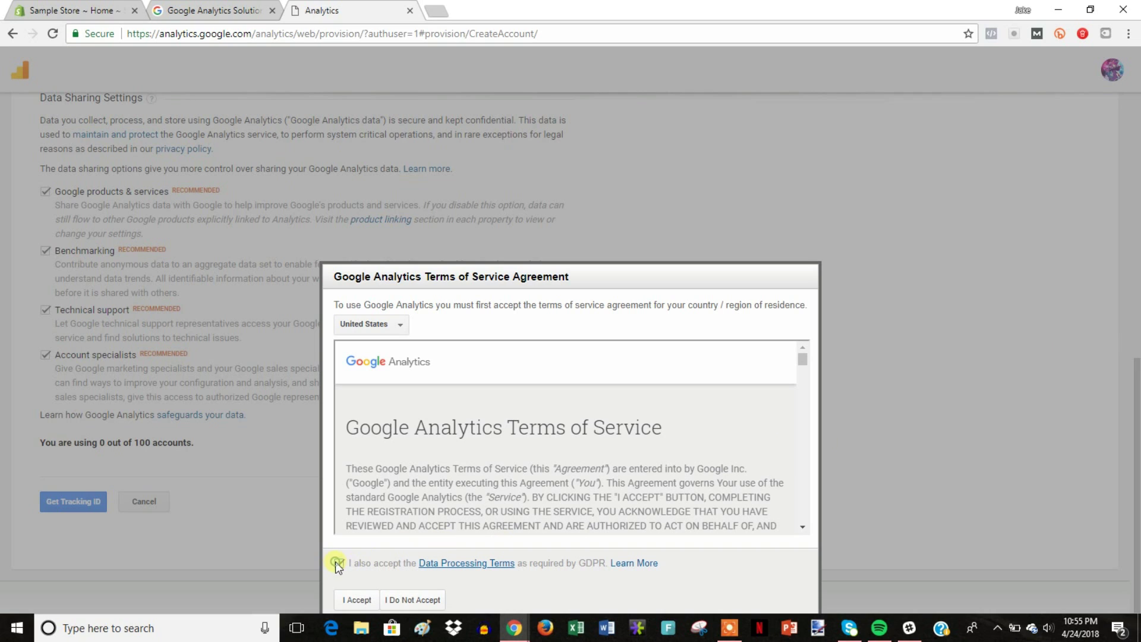
left_click(357, 600)
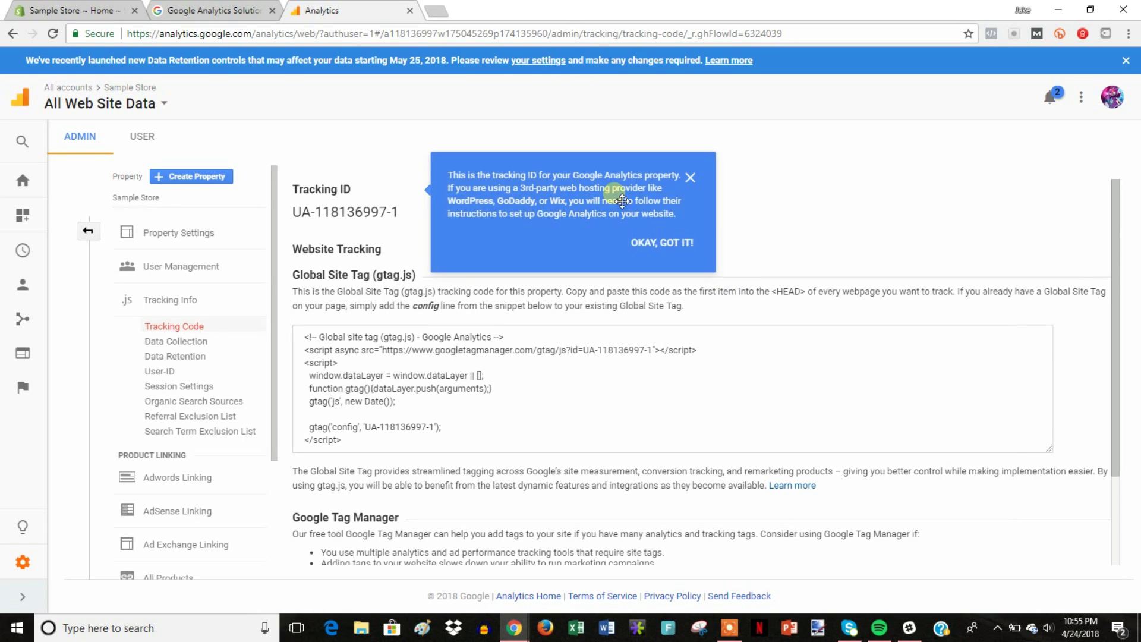
left_click(690, 178)
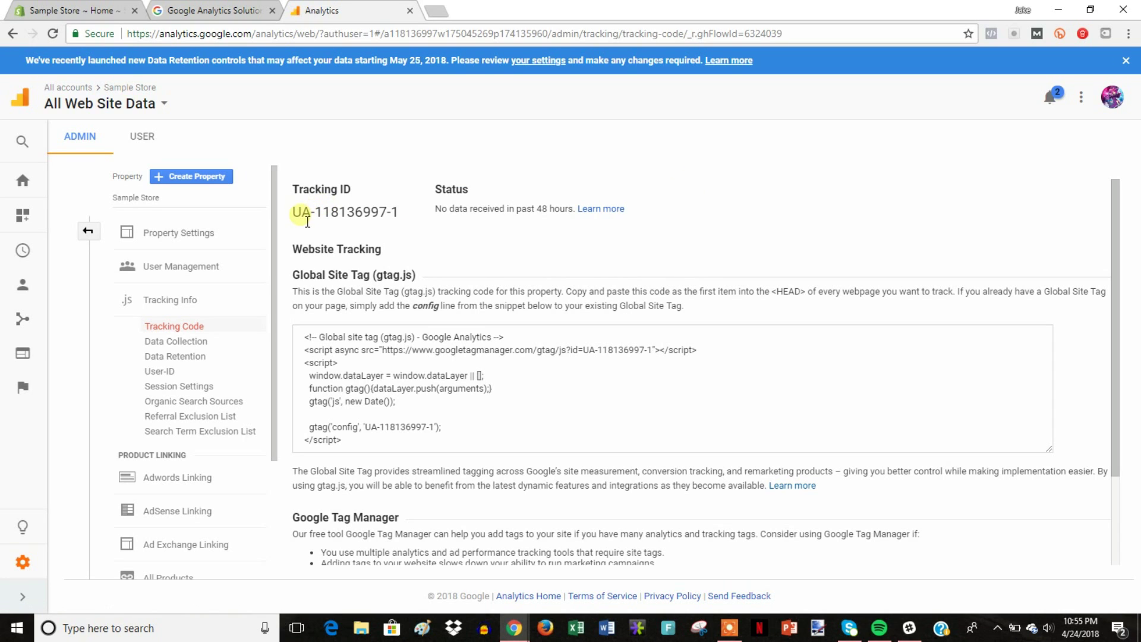
left_click_drag(293, 213, 404, 220)
key("ctrl+c")
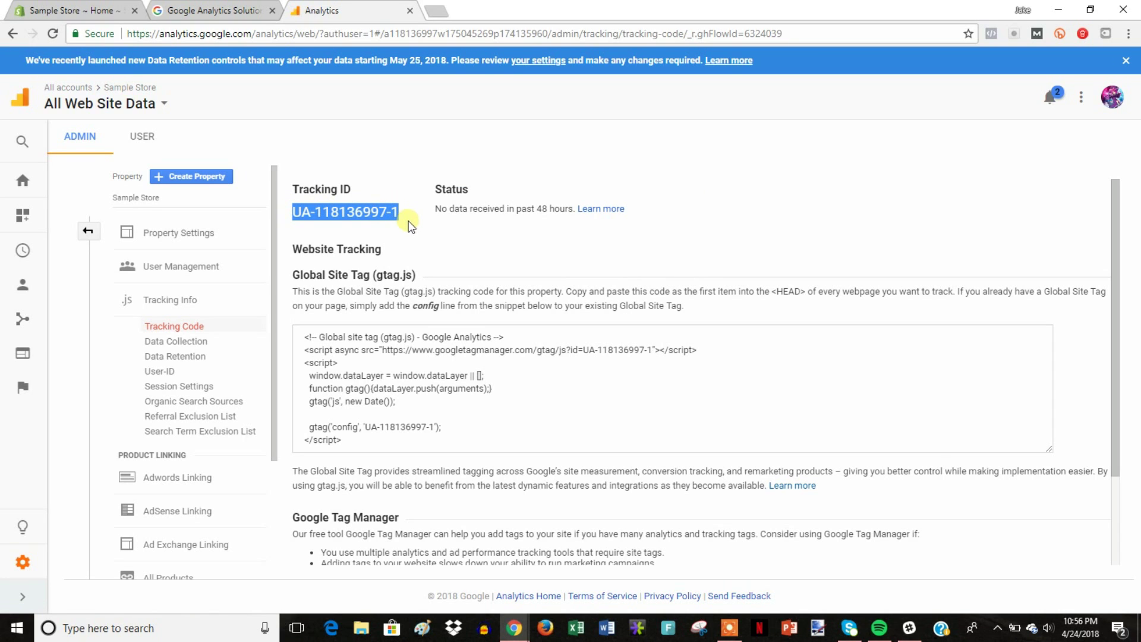
left_click(92, 10)
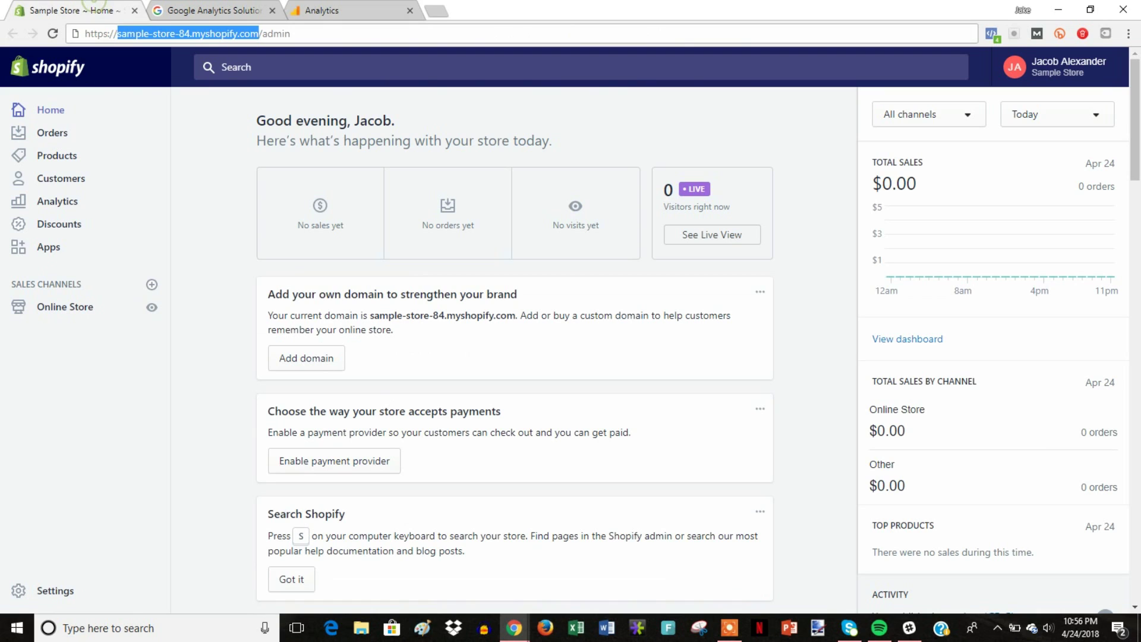
left_click(73, 589)
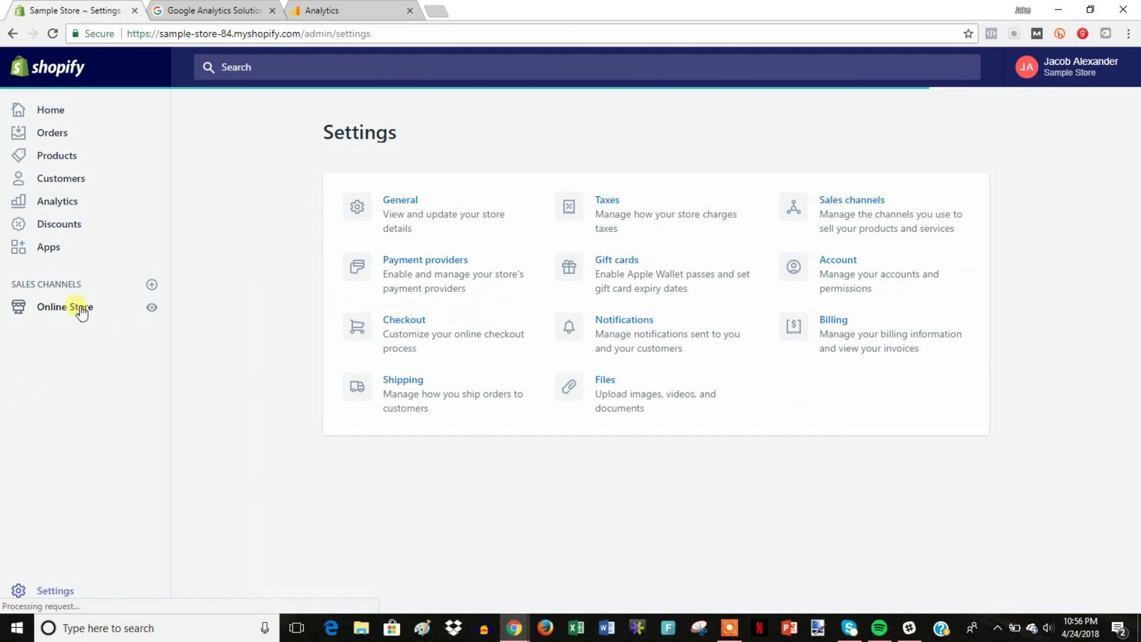
left_click(78, 309)
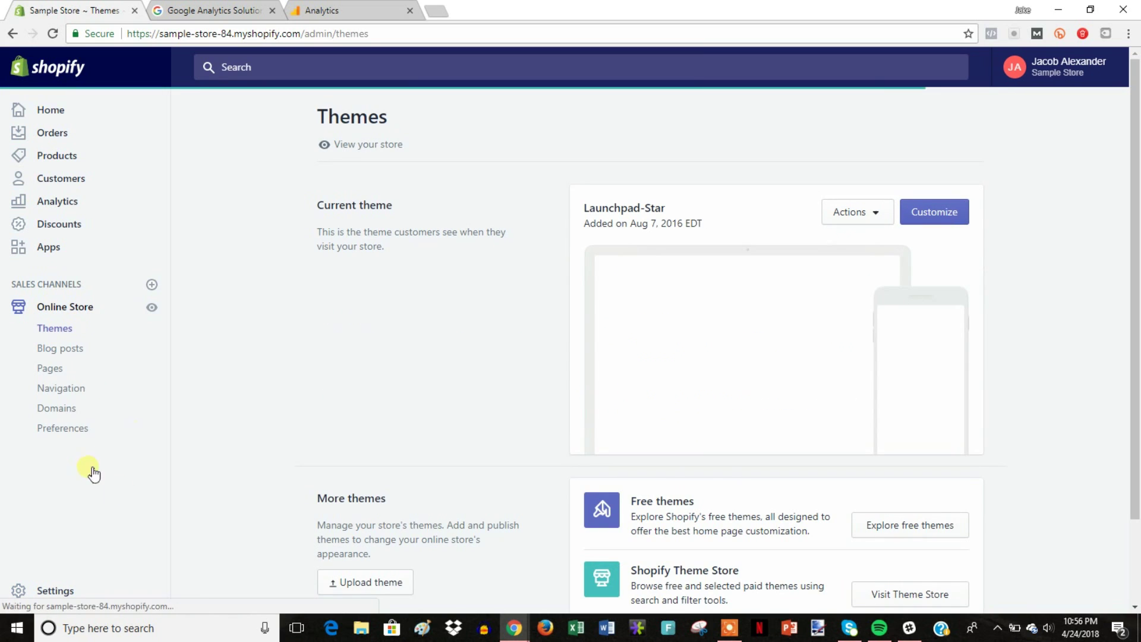
left_click(73, 429)
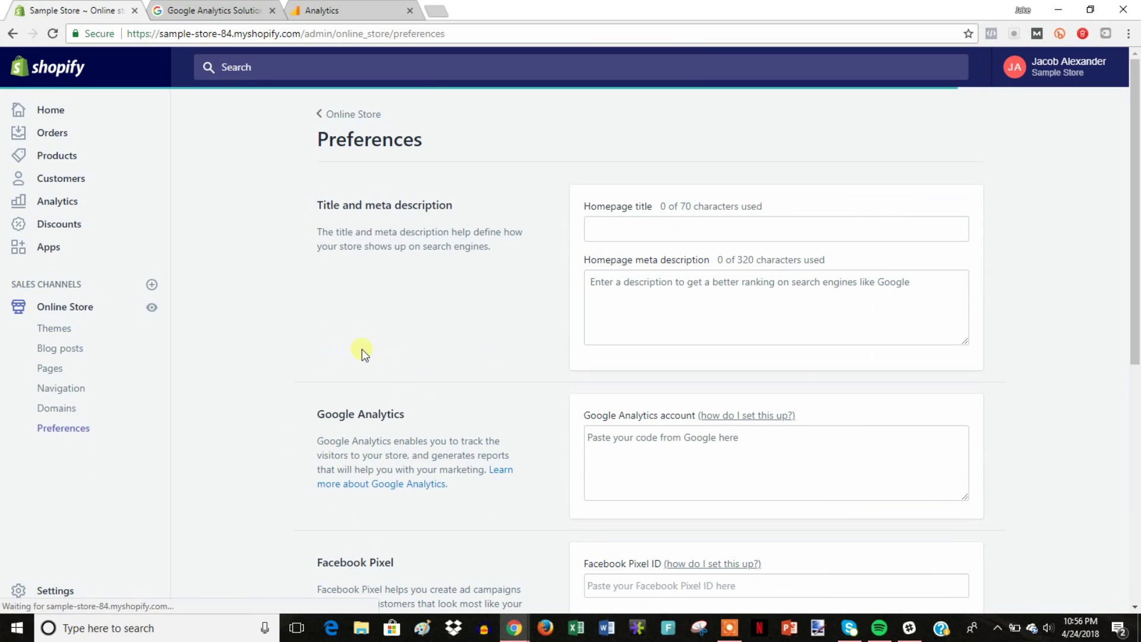
scroll(880, 373, "down", 2)
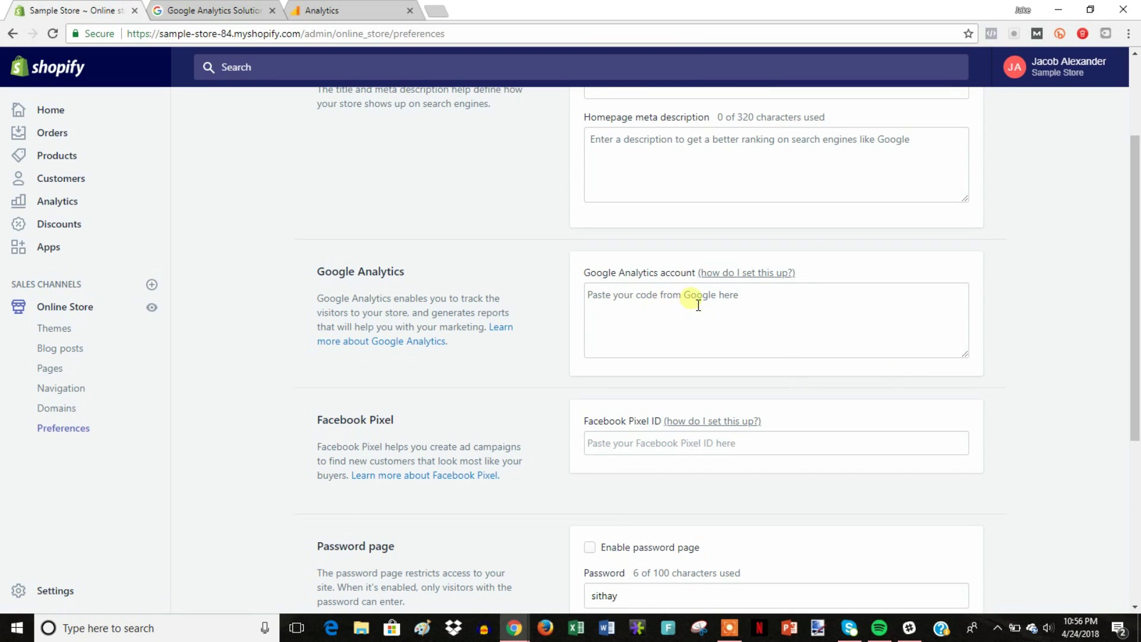
left_click(660, 312)
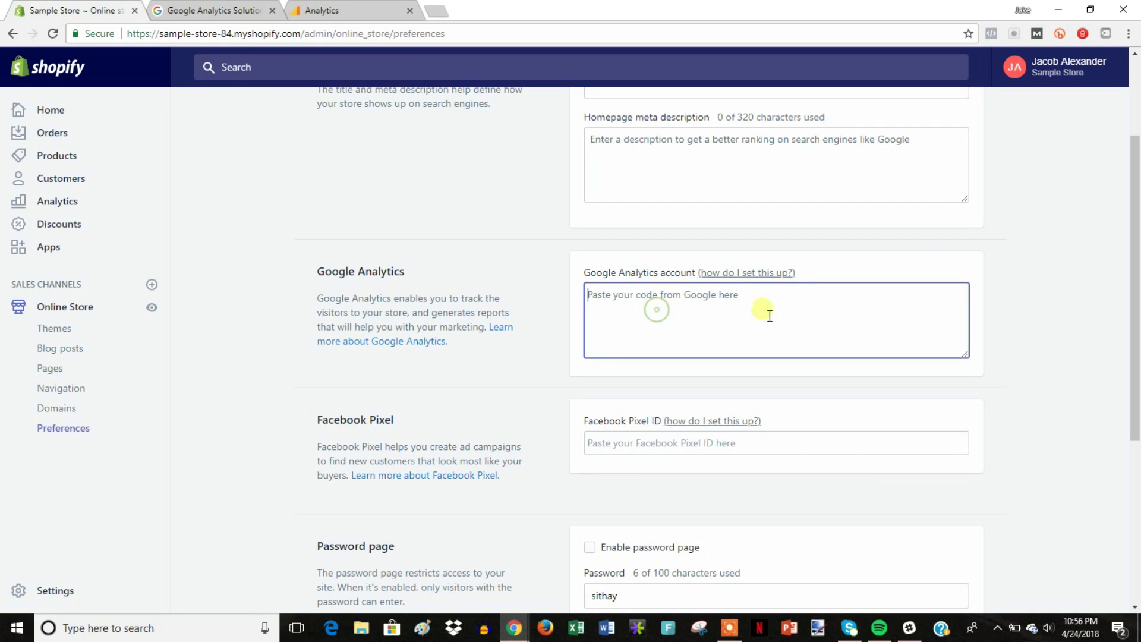
key("ctrl+v")
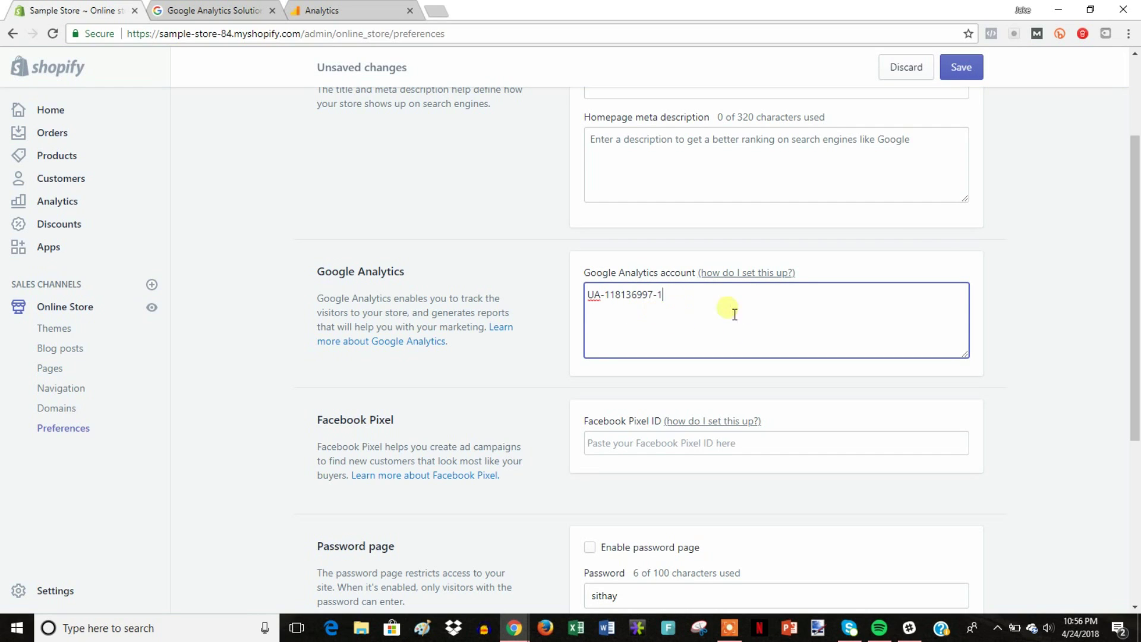
left_click(967, 76)
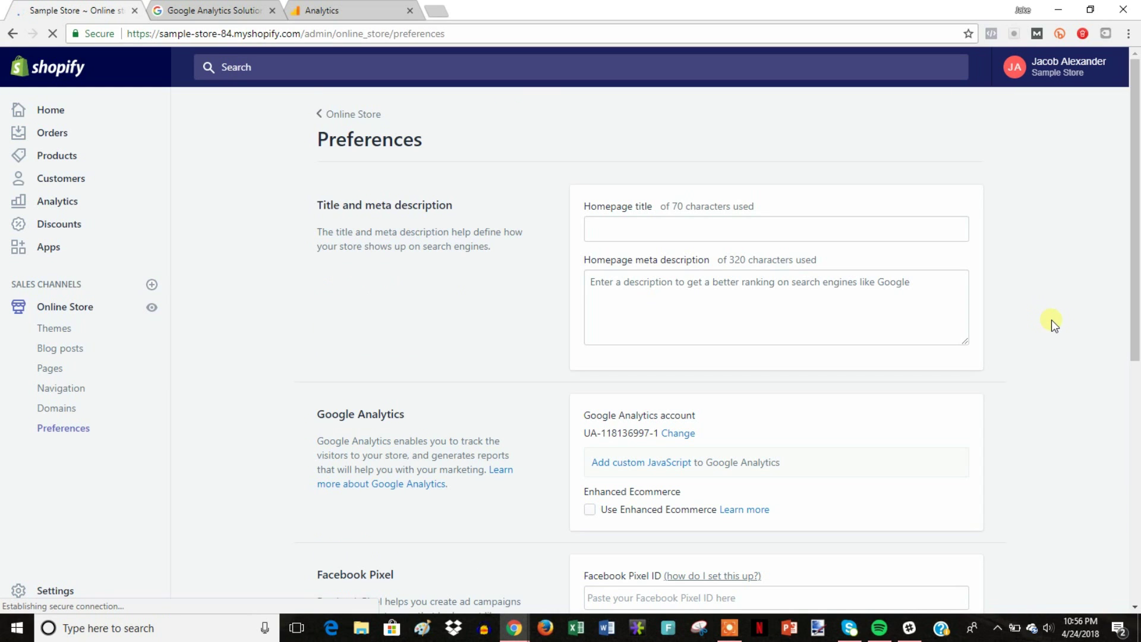
Step: Turn on Use Enhanced Ecommerce and save the preferences again
scroll(699, 436, "down", 1)
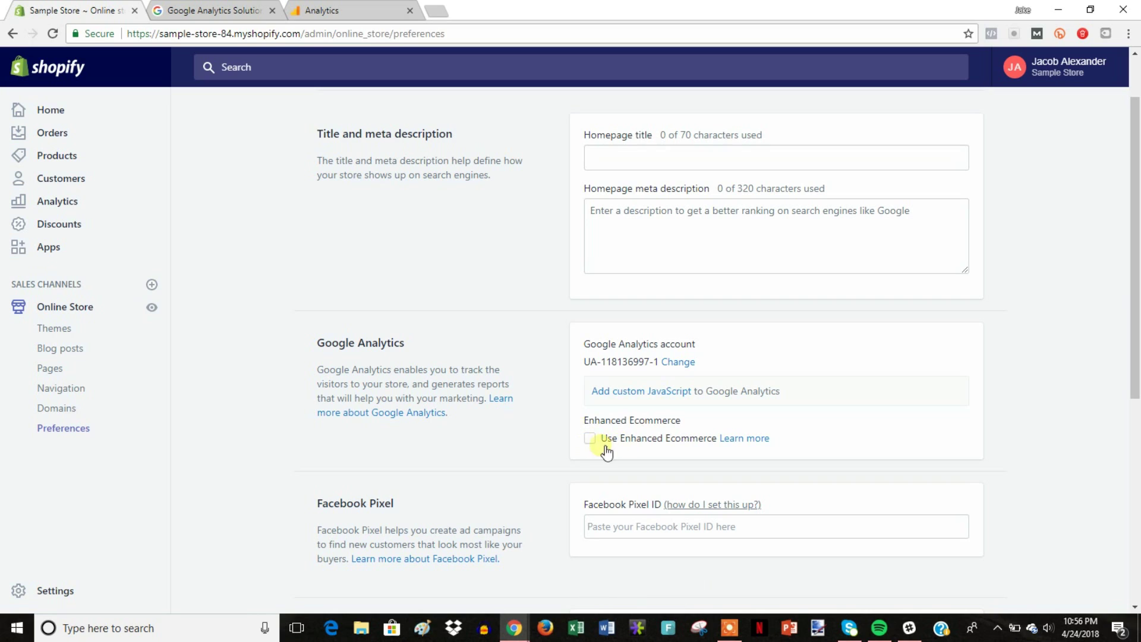
left_click(589, 439)
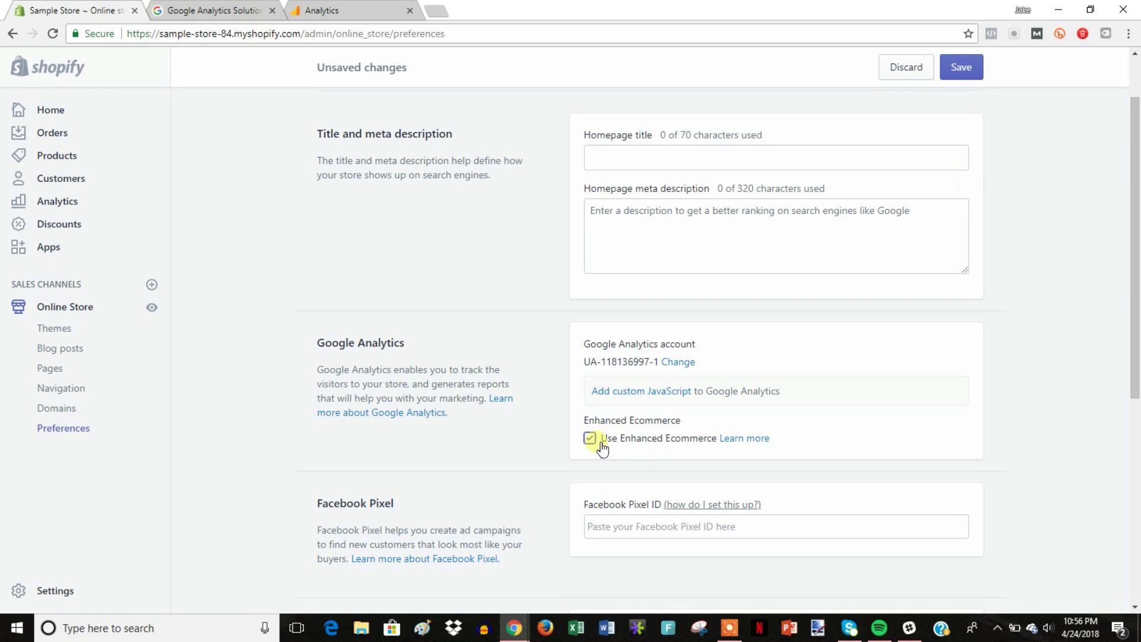
left_click(961, 69)
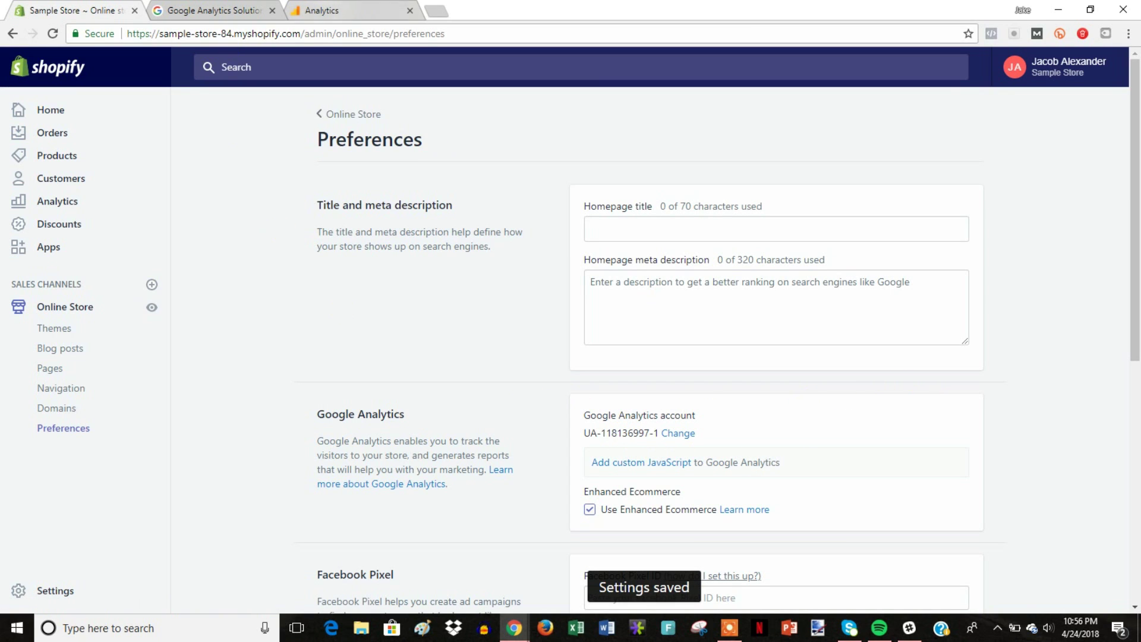
Step: Return to Google Analytics Admin for my account, Sample Store, All Web Site Data view
left_click(333, 9)
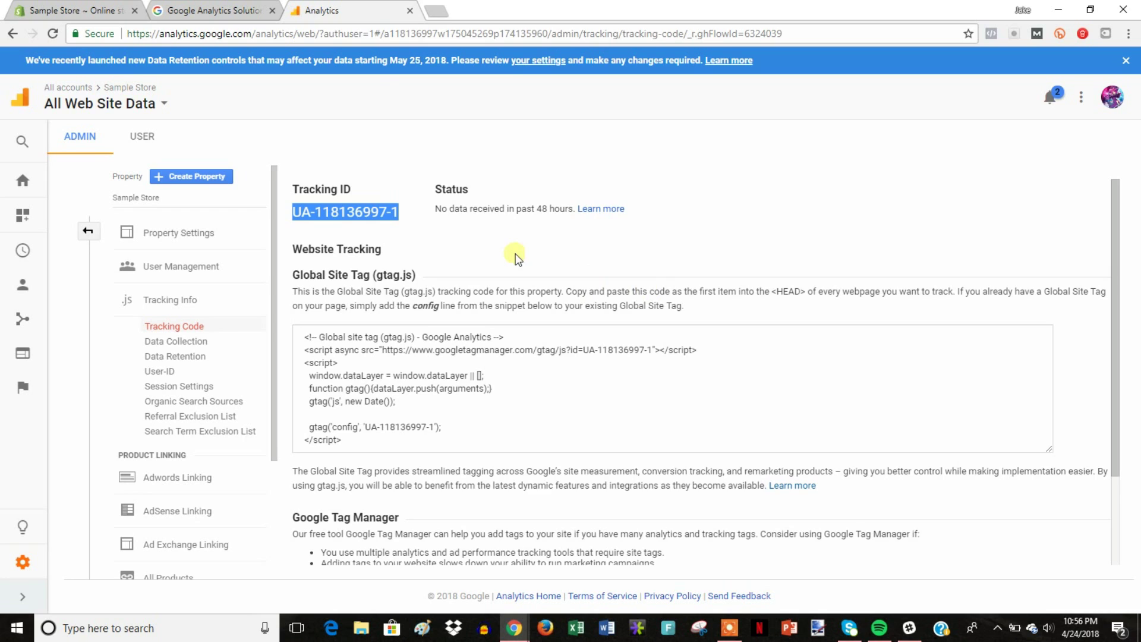
scroll(525, 275, "down", 1)
scroll(525, 275, "down", 1)
key("alt+Left")
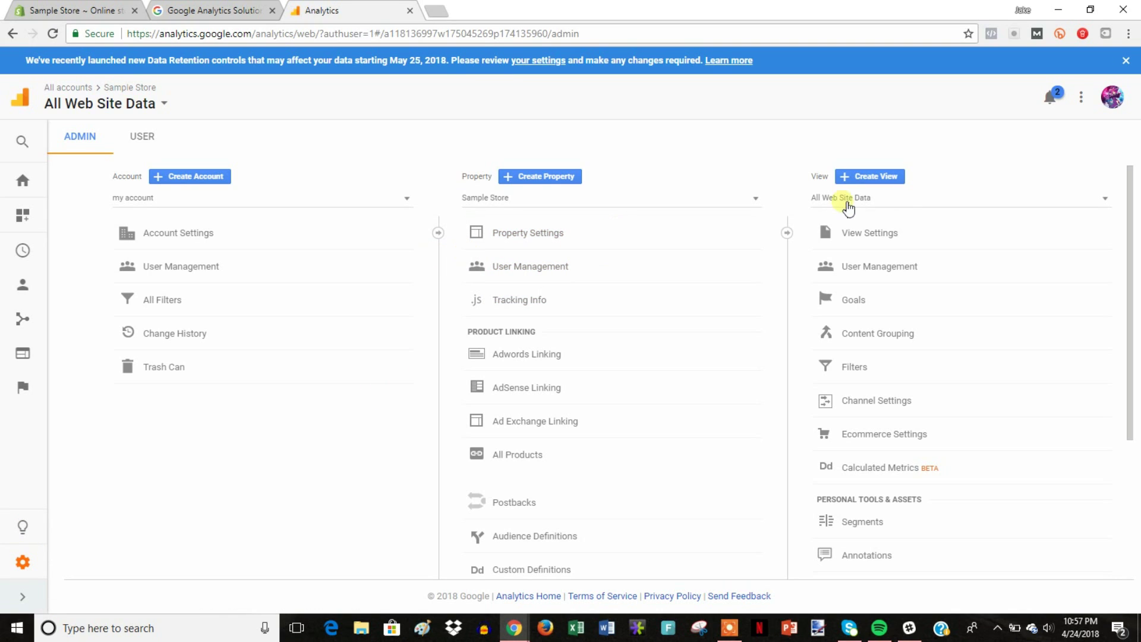
left_click(909, 202)
left_click(979, 165)
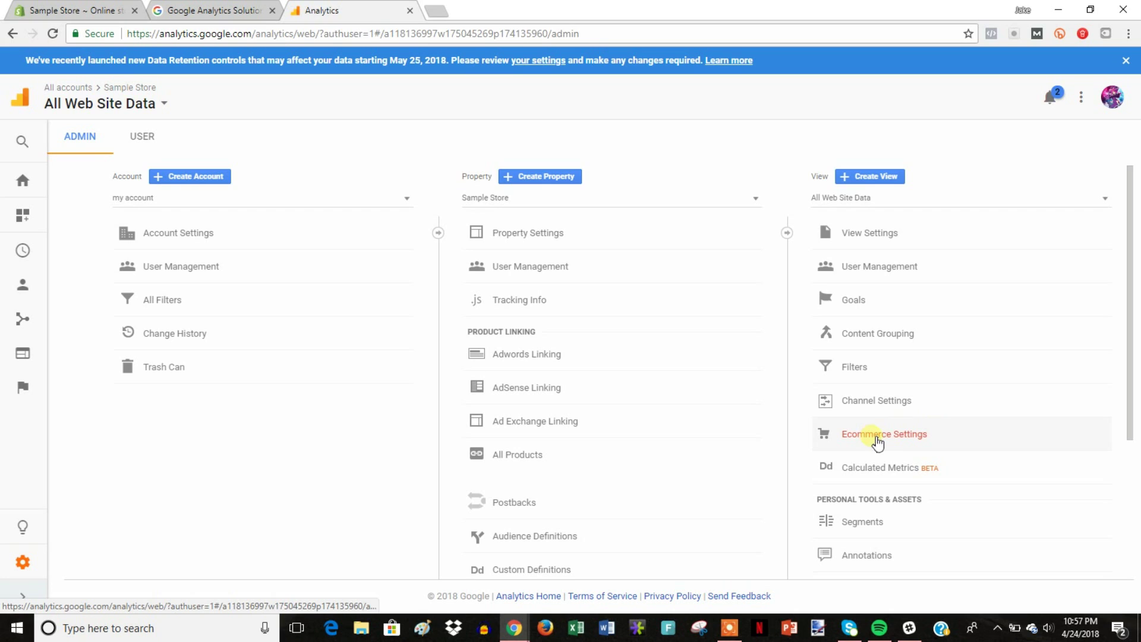
Step: In the view's Ecommerce Settings, turn on Ecommerce, Related Products and Enhanced Ecommerce Reporting, then save
left_click(904, 438)
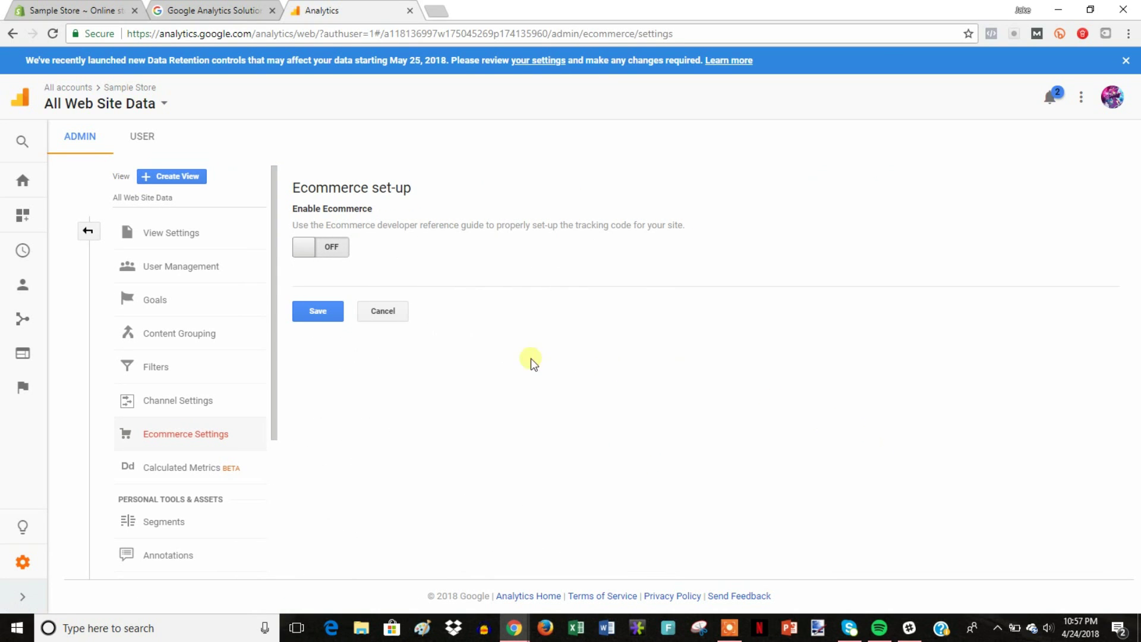
left_click(345, 254)
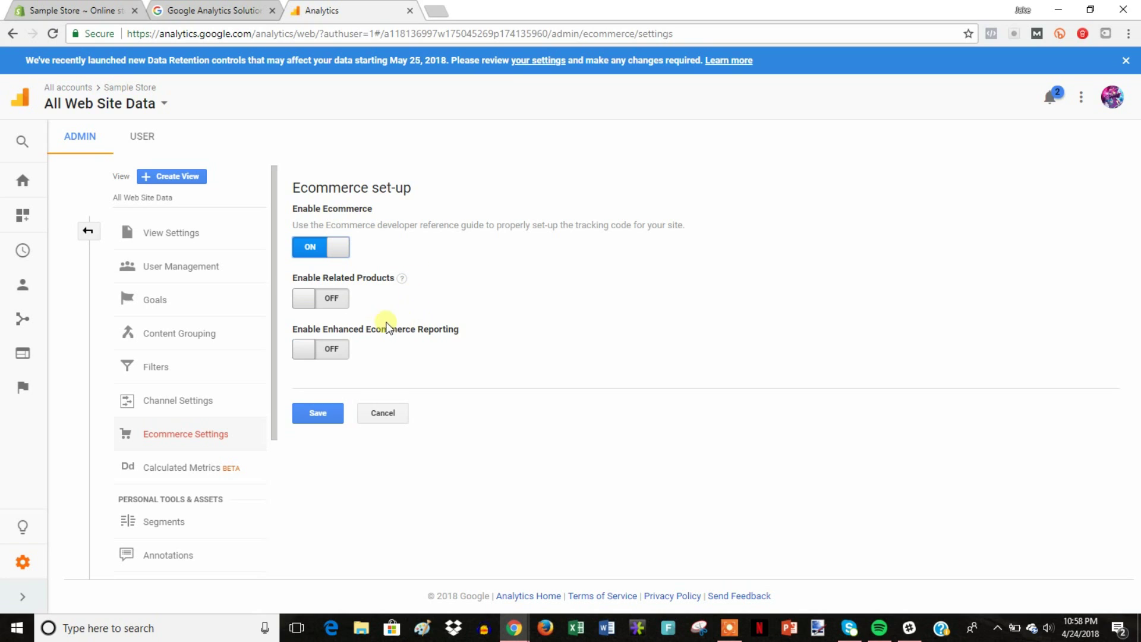
left_click(343, 299)
left_click(344, 350)
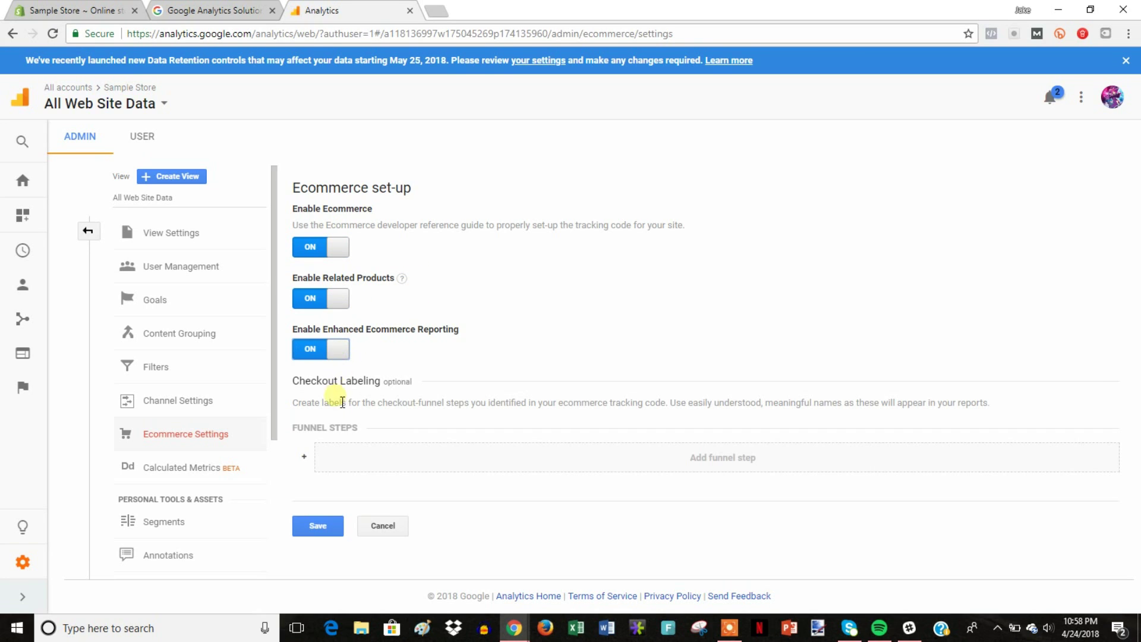
left_click(319, 527)
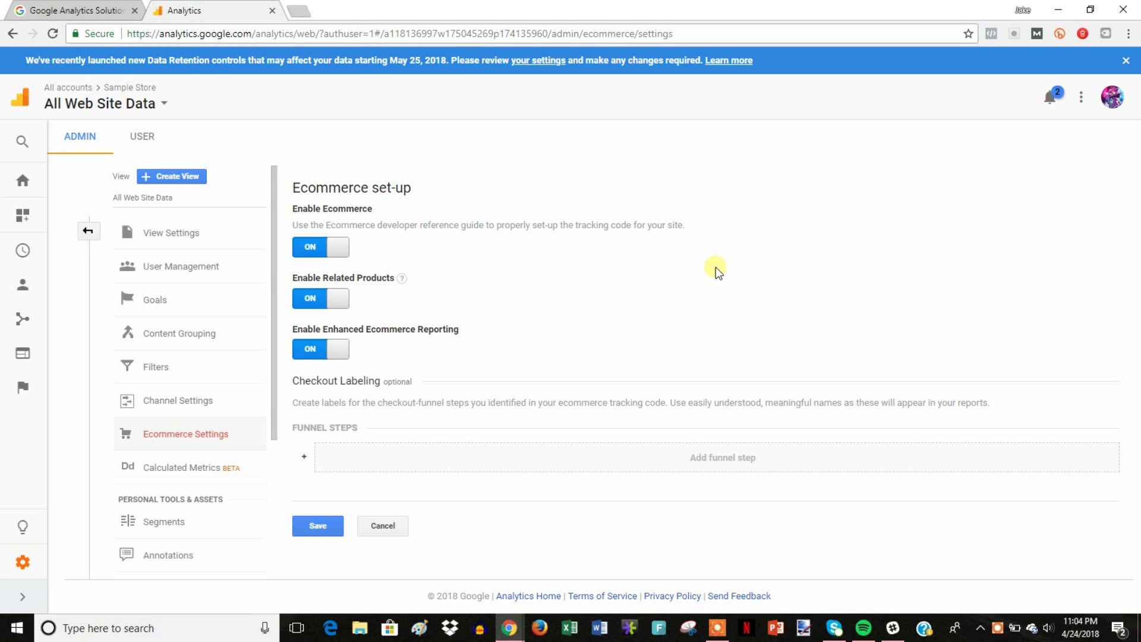
Step: Add paypal.com as a new entry under Tracking Info > Referral Exclusion List
left_click(91, 232)
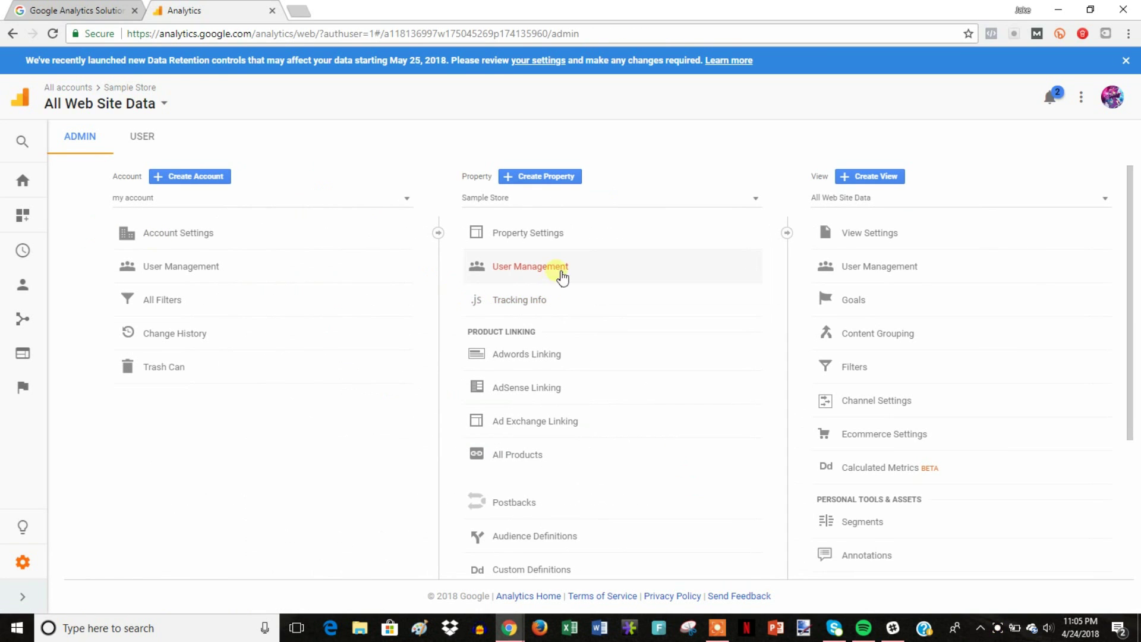
left_click(538, 302)
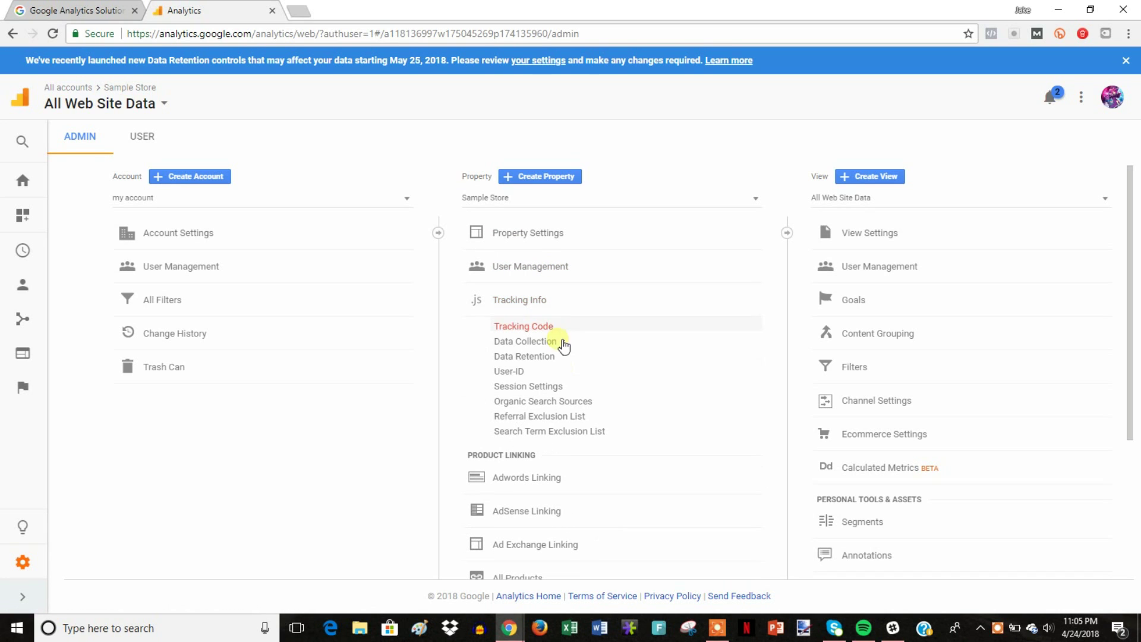
left_click(538, 417)
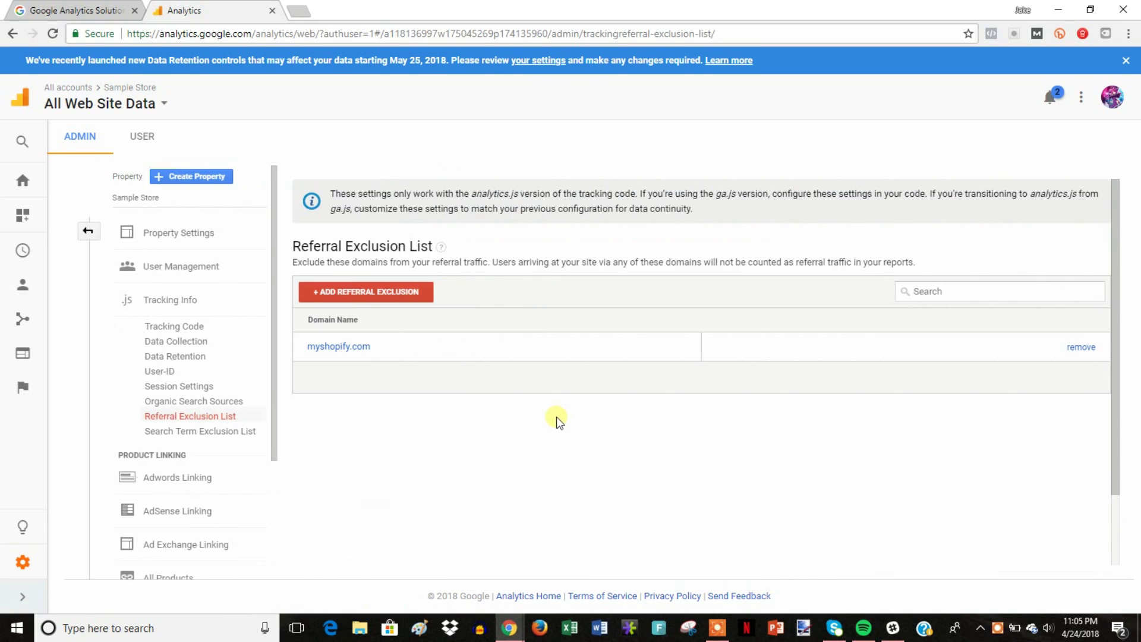
left_click(411, 308)
left_click(370, 306)
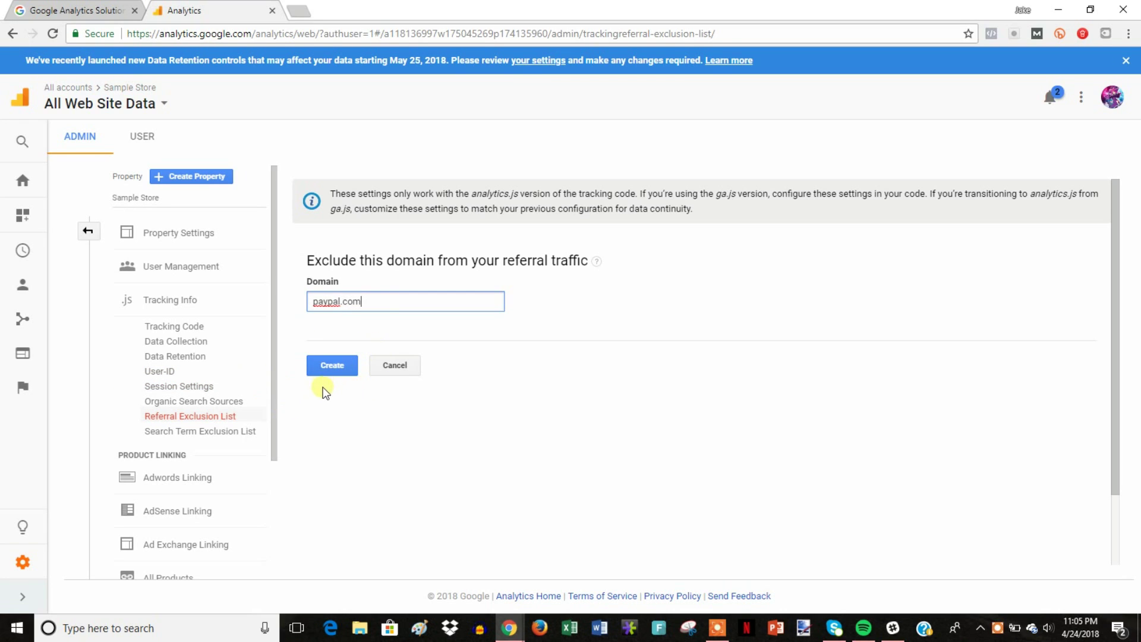
left_click(336, 370)
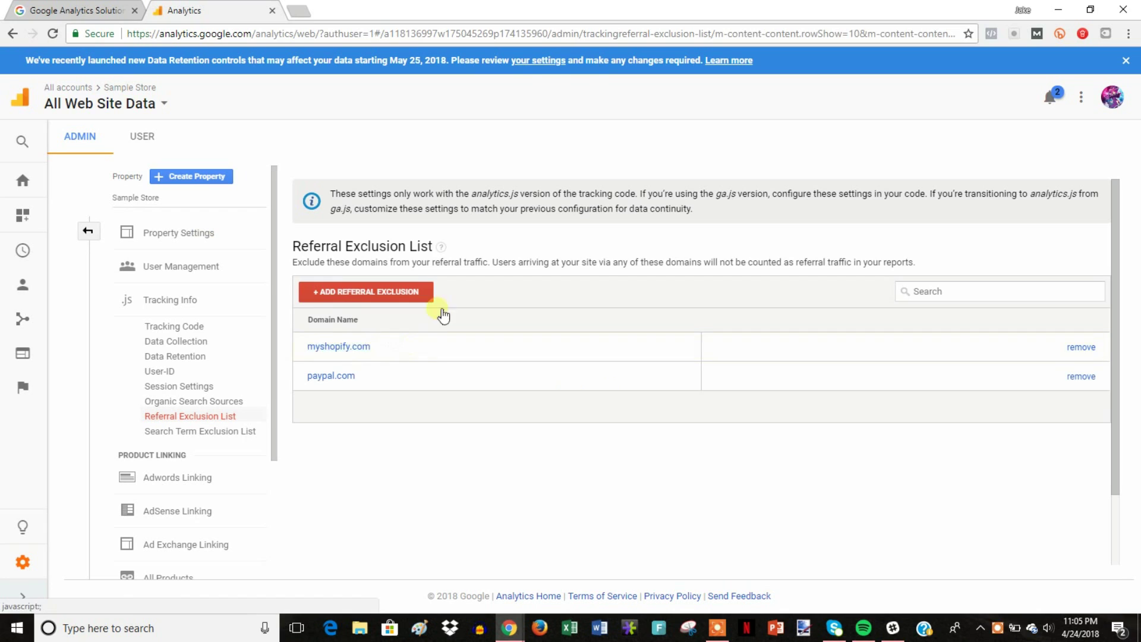